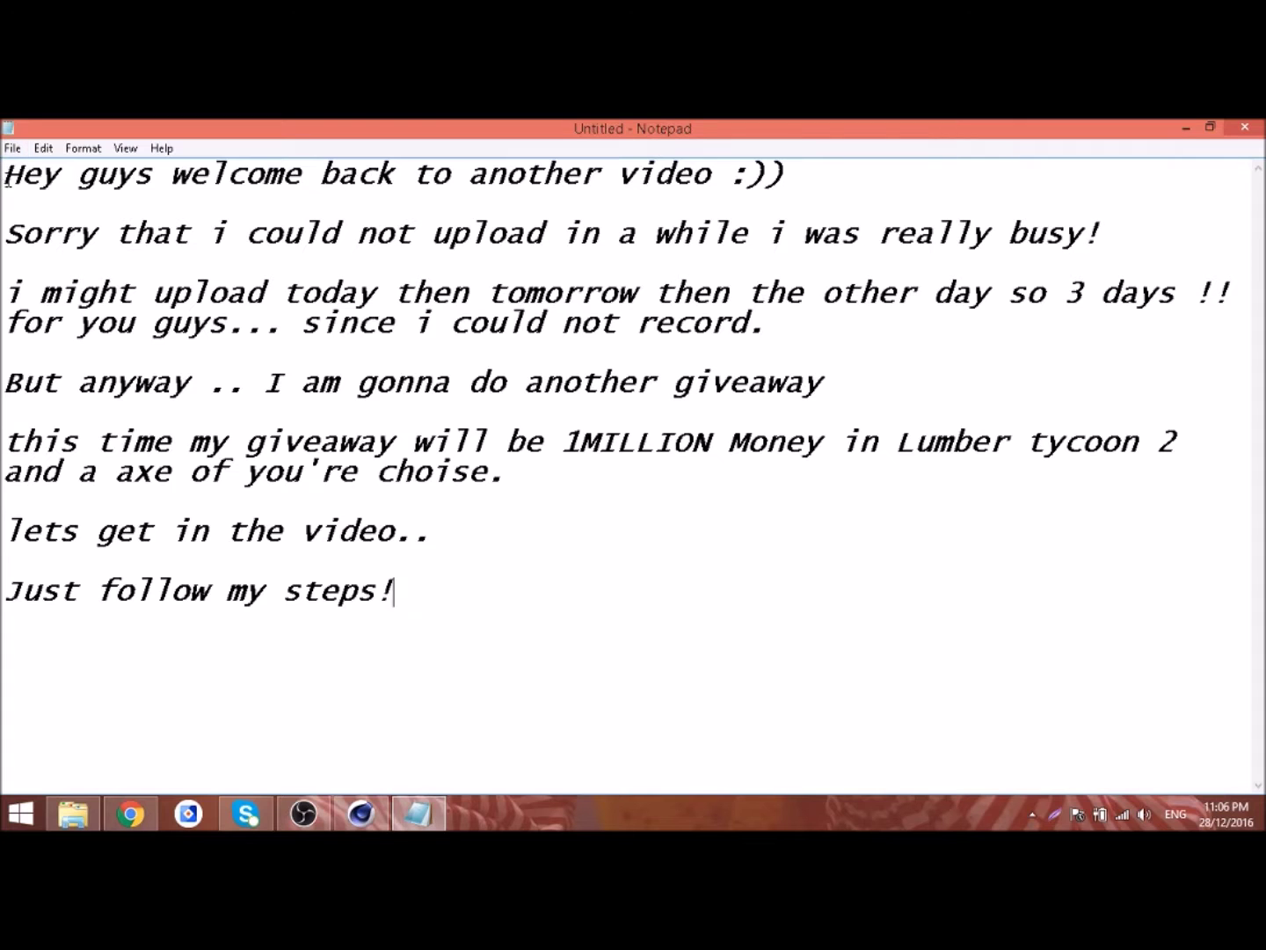
Select the Notepad intro text from the welcome line through the giveaway line
left_click_drag(5, 175, 549, 176)
left_click_drag(5, 234, 1110, 234)
left_click_drag(6, 293, 1175, 313)
left_click_drag(5, 382, 843, 383)
left_click_drag(20, 442, 1193, 442)
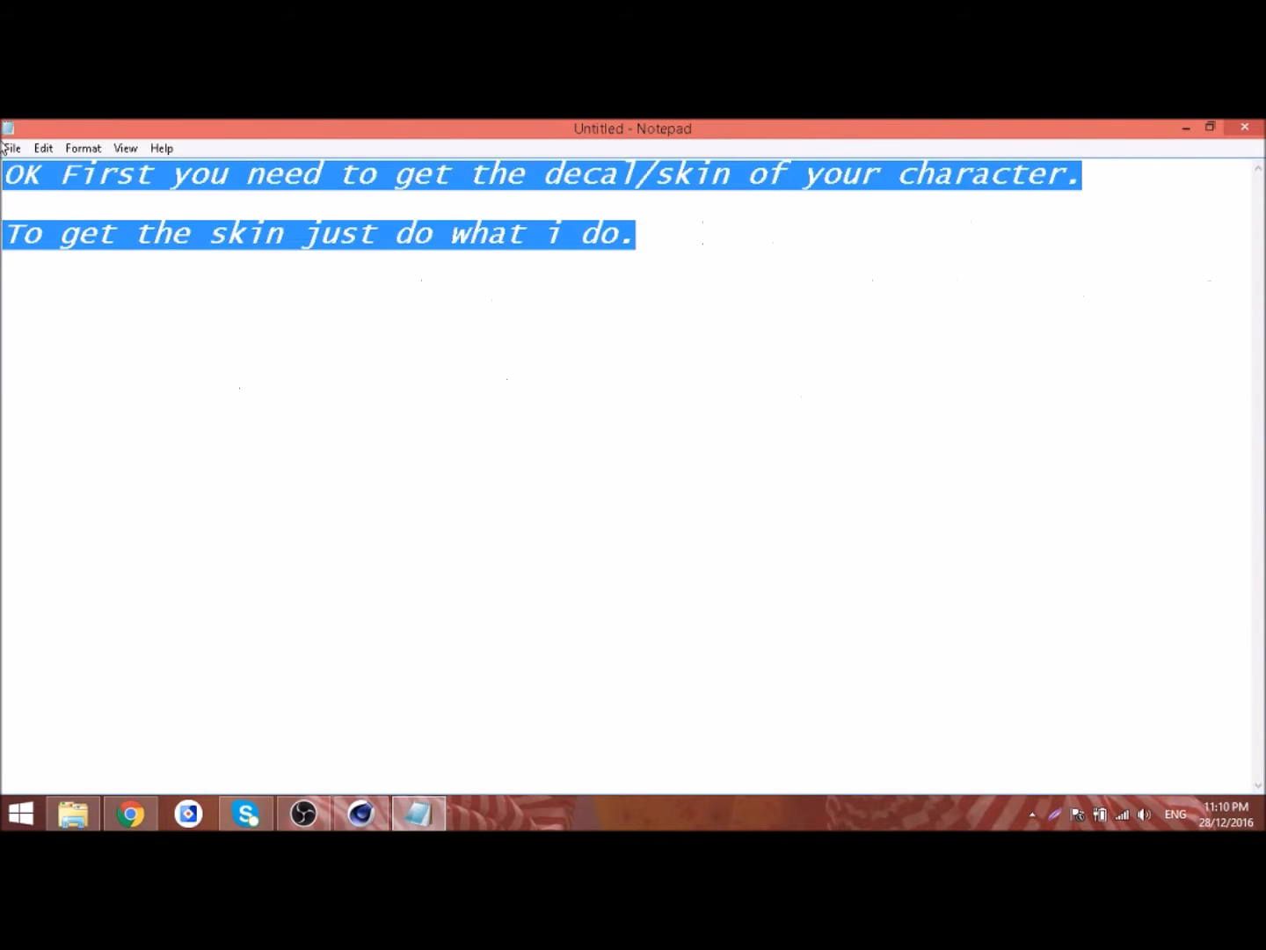
Type the five numbered Quick Asset Downloader steps over the selection, then highlight steps 1–4 in turn
type("GO")
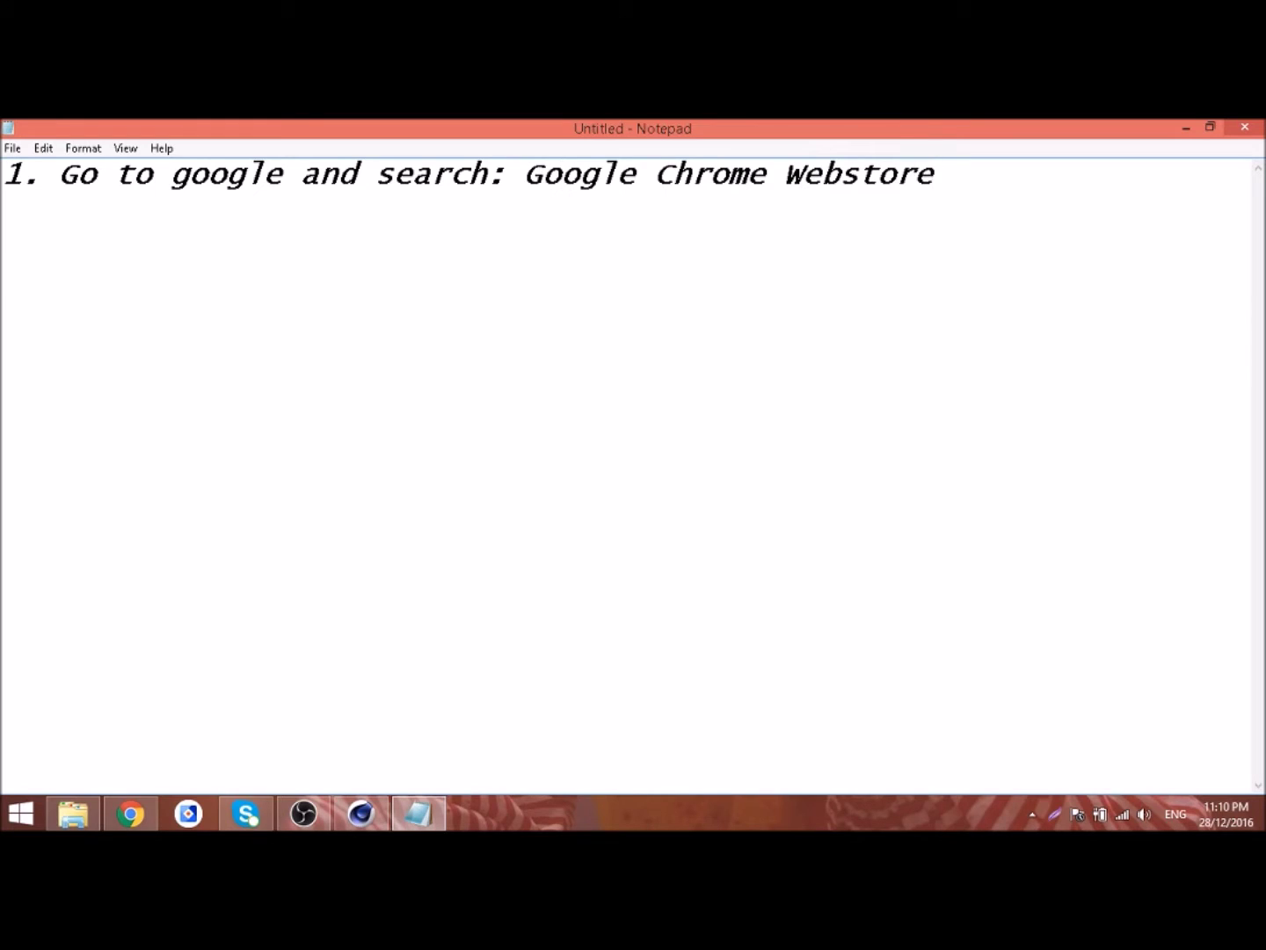
type("the first ")
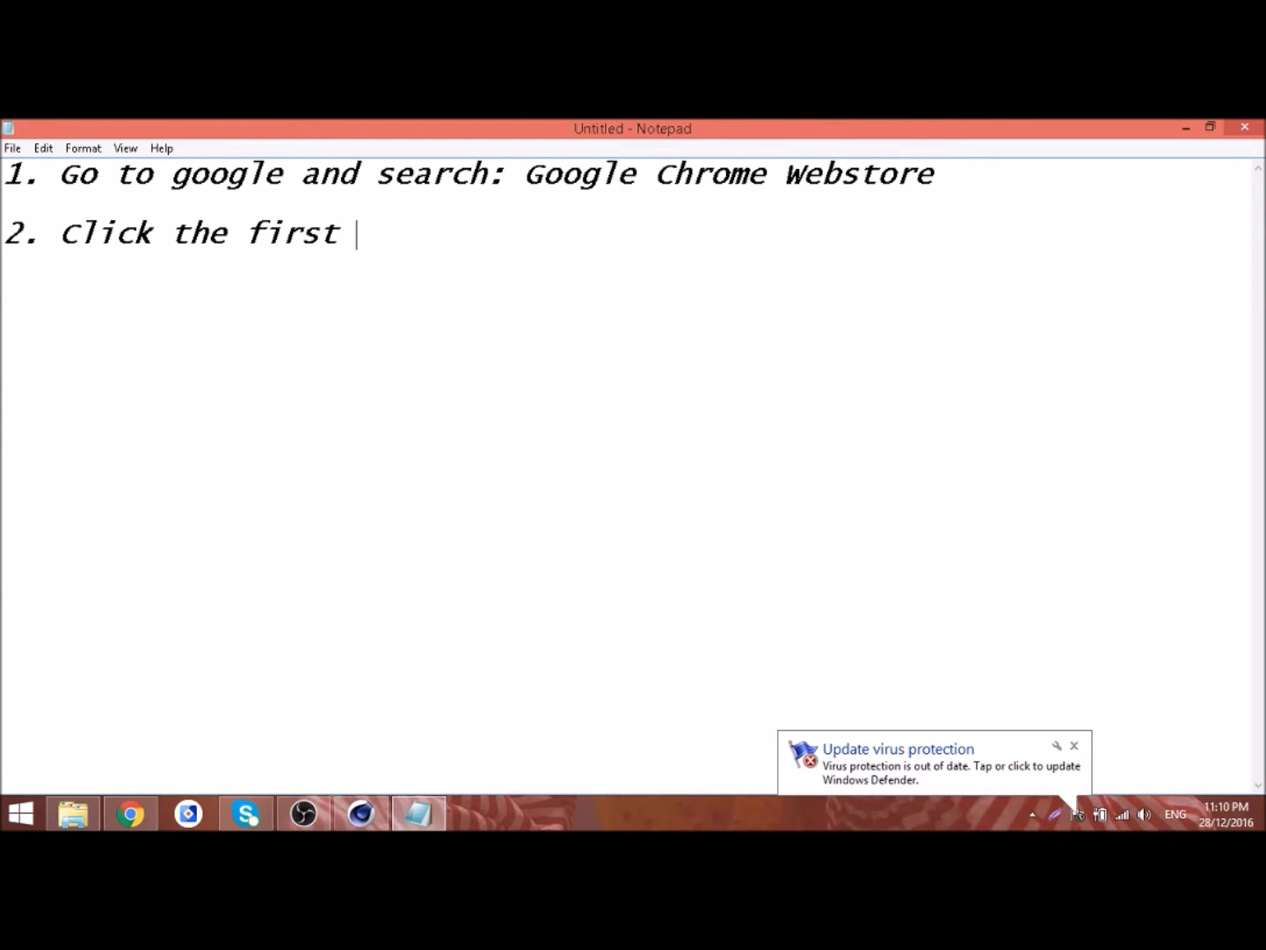
type("link that pops up.")
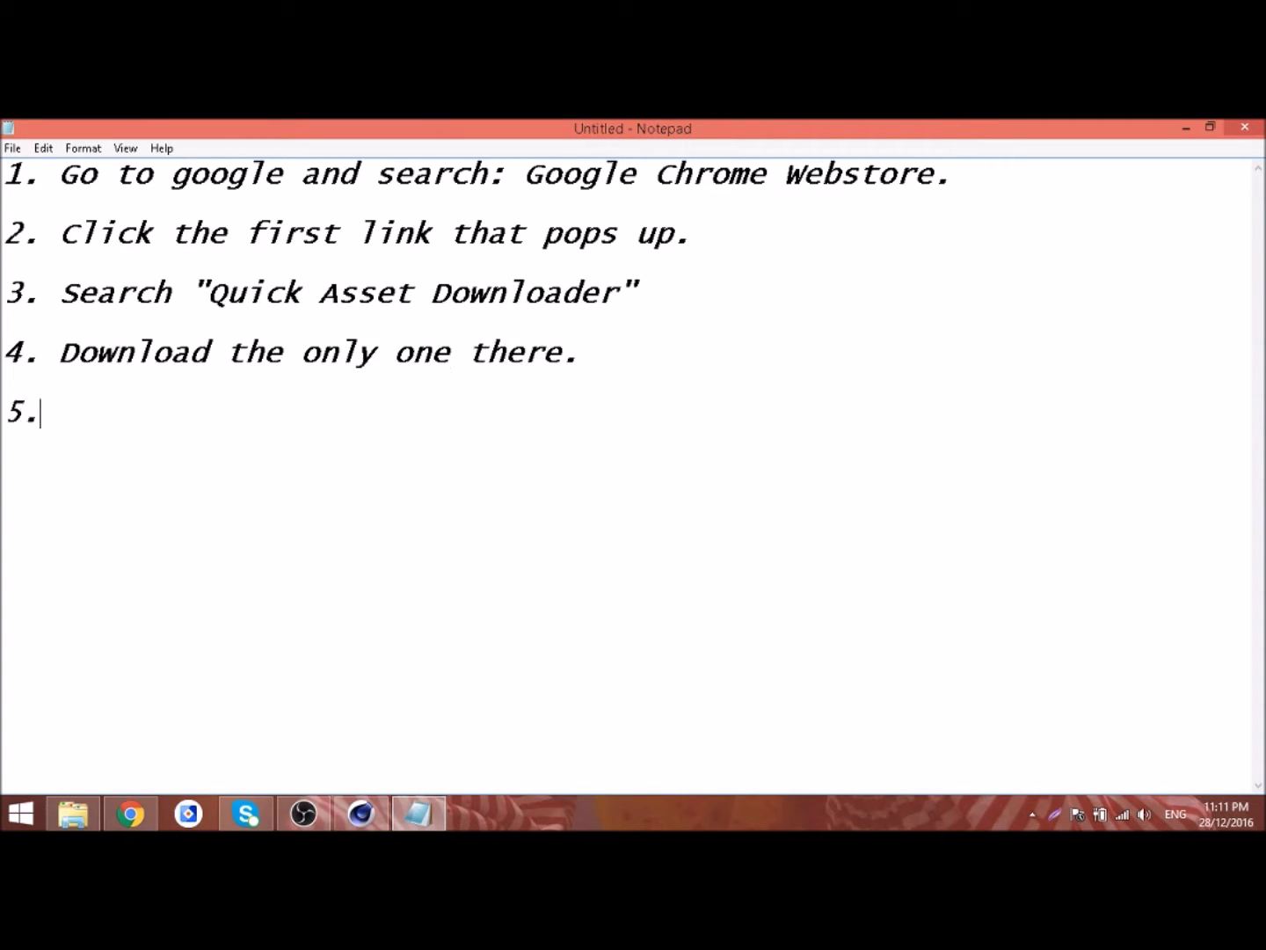
left_click_drag(4, 174, 954, 174)
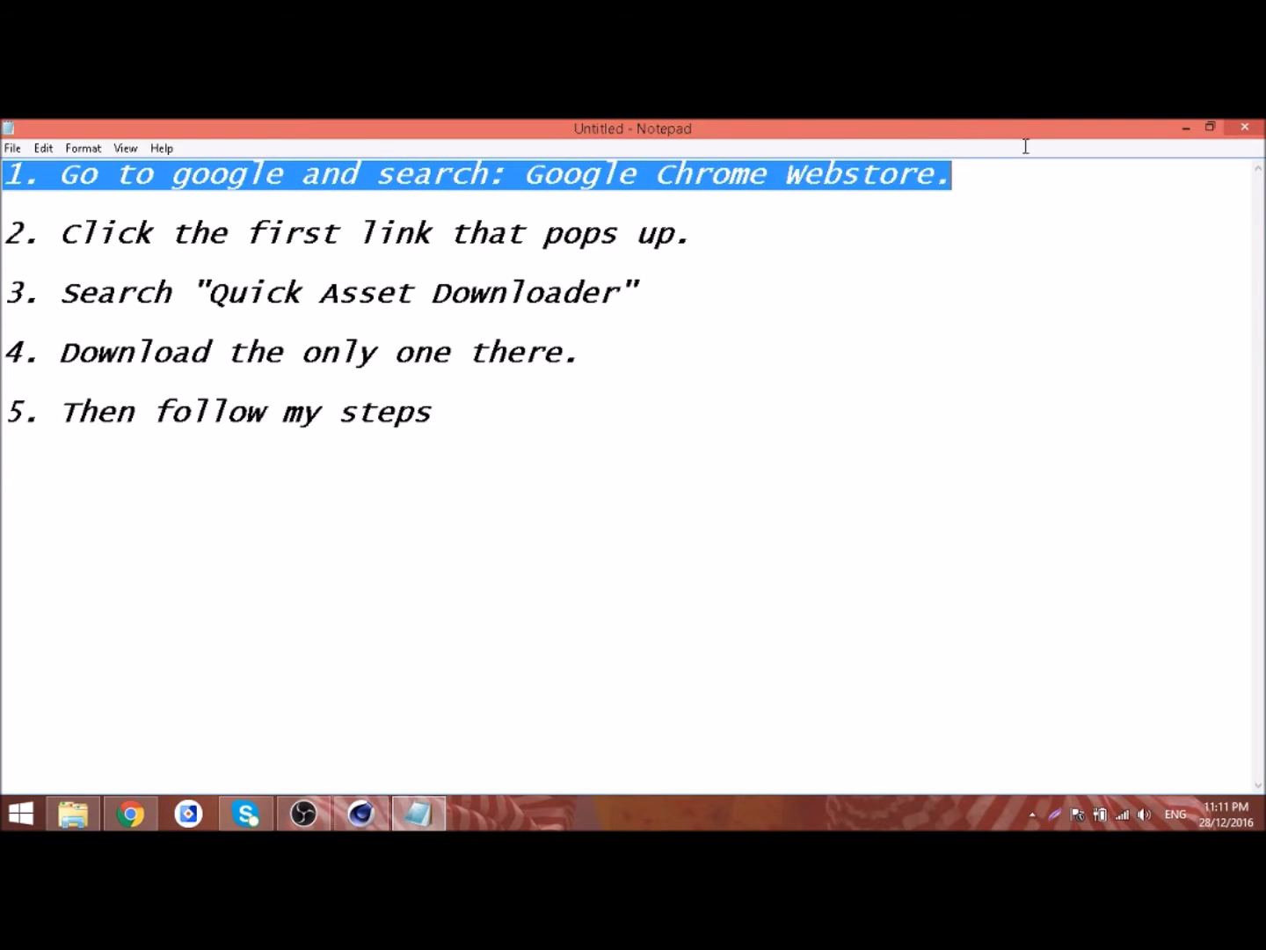
left_click(438, 219)
left_click_drag(3, 234, 692, 233)
left_click_drag(4, 293, 640, 294)
mouse_move(5, 352)
left_mouse_down()
mouse_move(580, 353)
mouse_move(20, 412)
mouse_move(433, 411)
left_mouse_up()
left_click(412, 407)
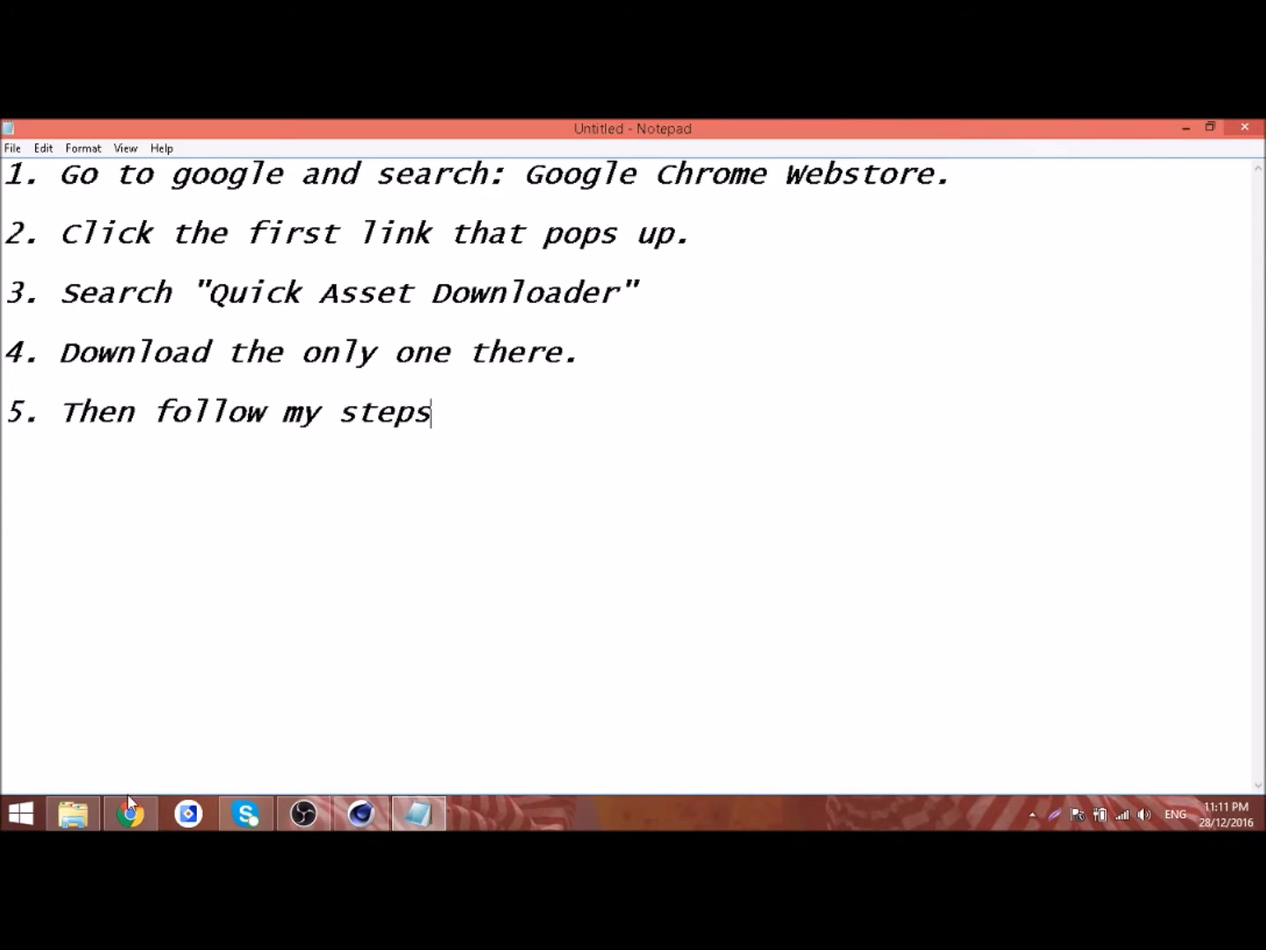
Search Google in Chrome for 'GOOGLE CHROME WEBSTOE'
left_click(130, 800)
type("GOOGLE CHROME WEBSTOE")
key("Return")
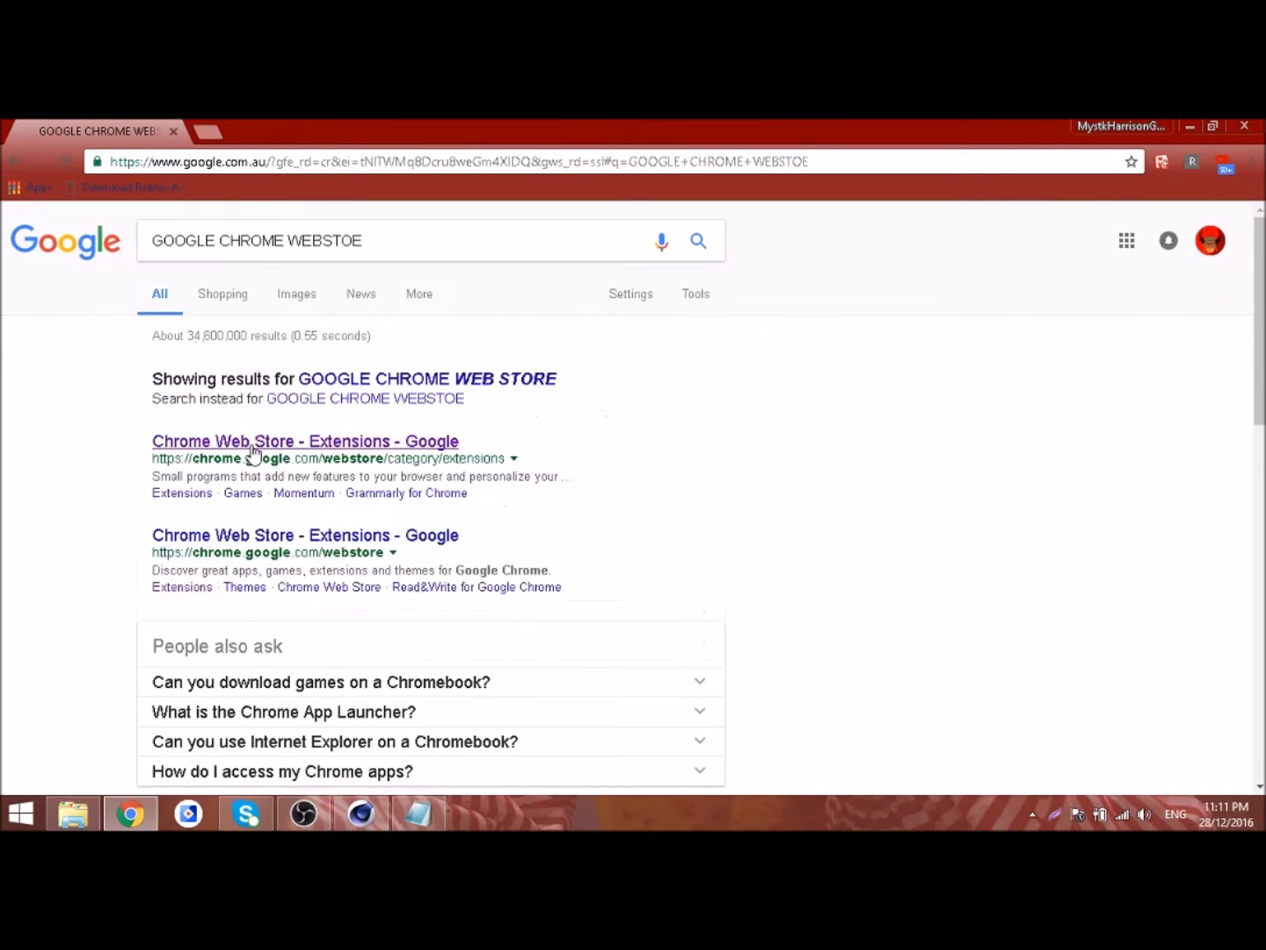
Find 'Qucik asset downloader' in the Chrome Web Store and add the extension to Chrome
left_click(252, 448)
left_click(204, 257)
type("Qucik asset do")
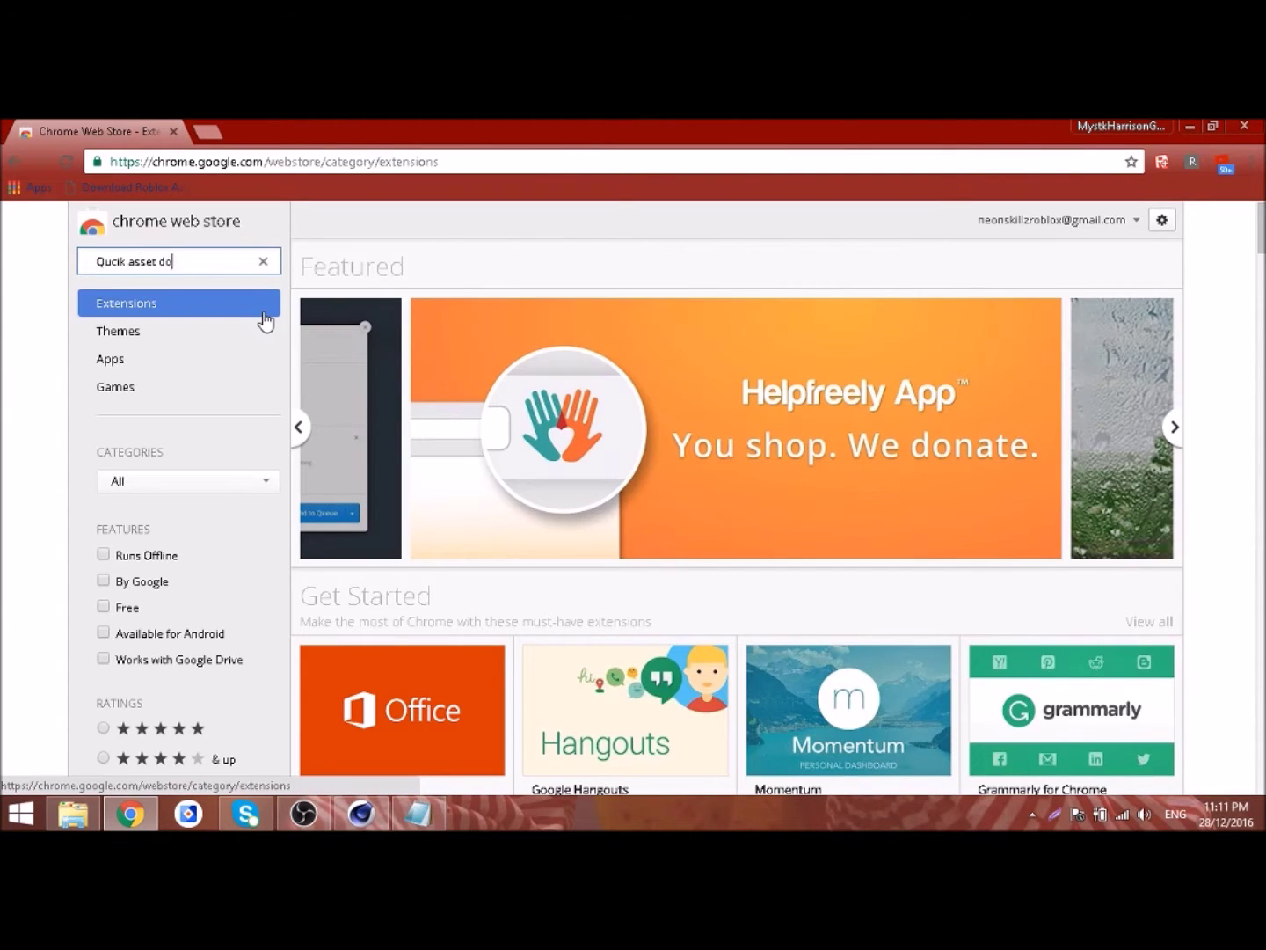
type("wnloader")
key("Return")
triple_click(597, 348)
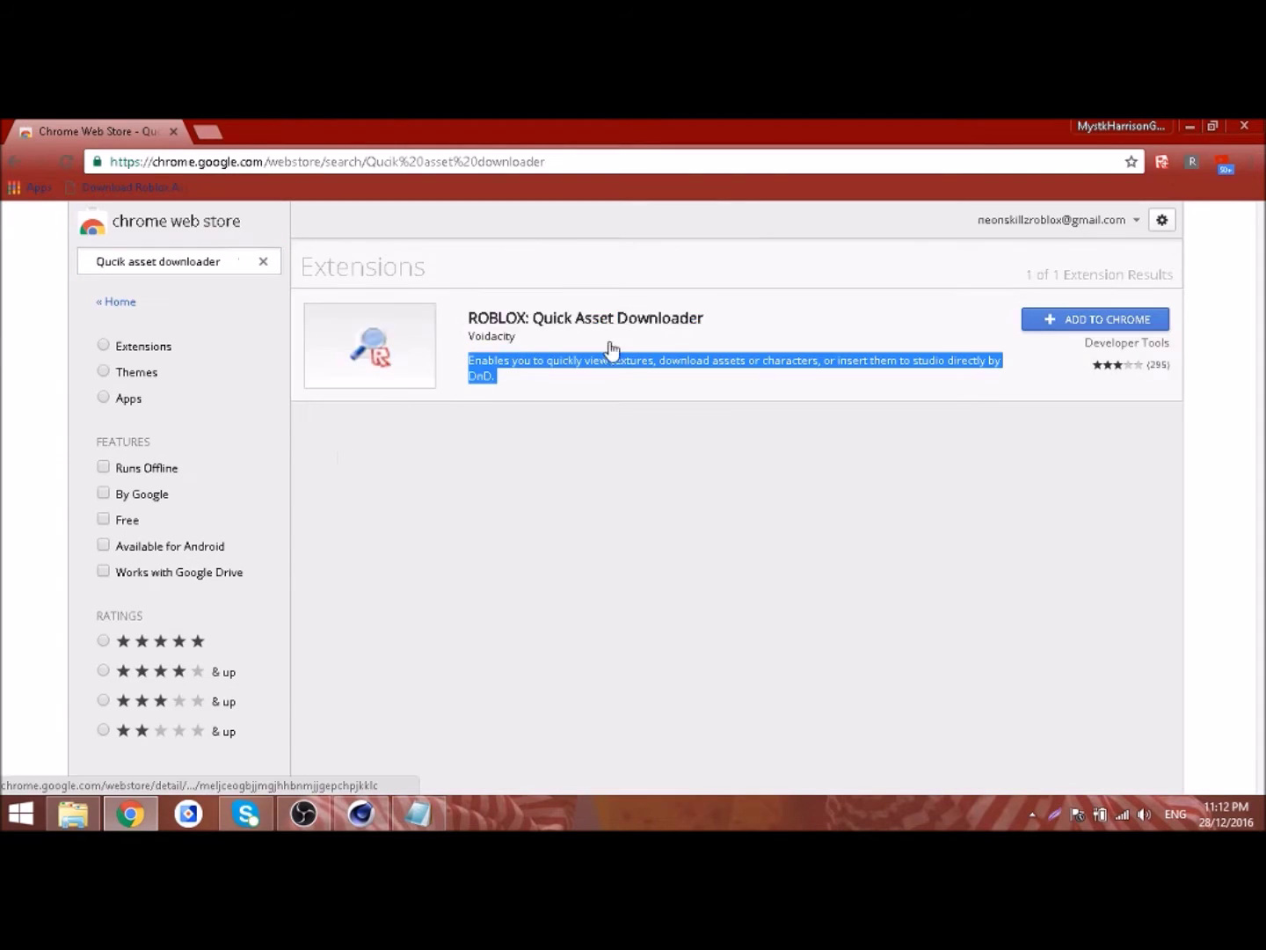
left_click_drag(597, 348, 1051, 419)
left_click(1083, 323)
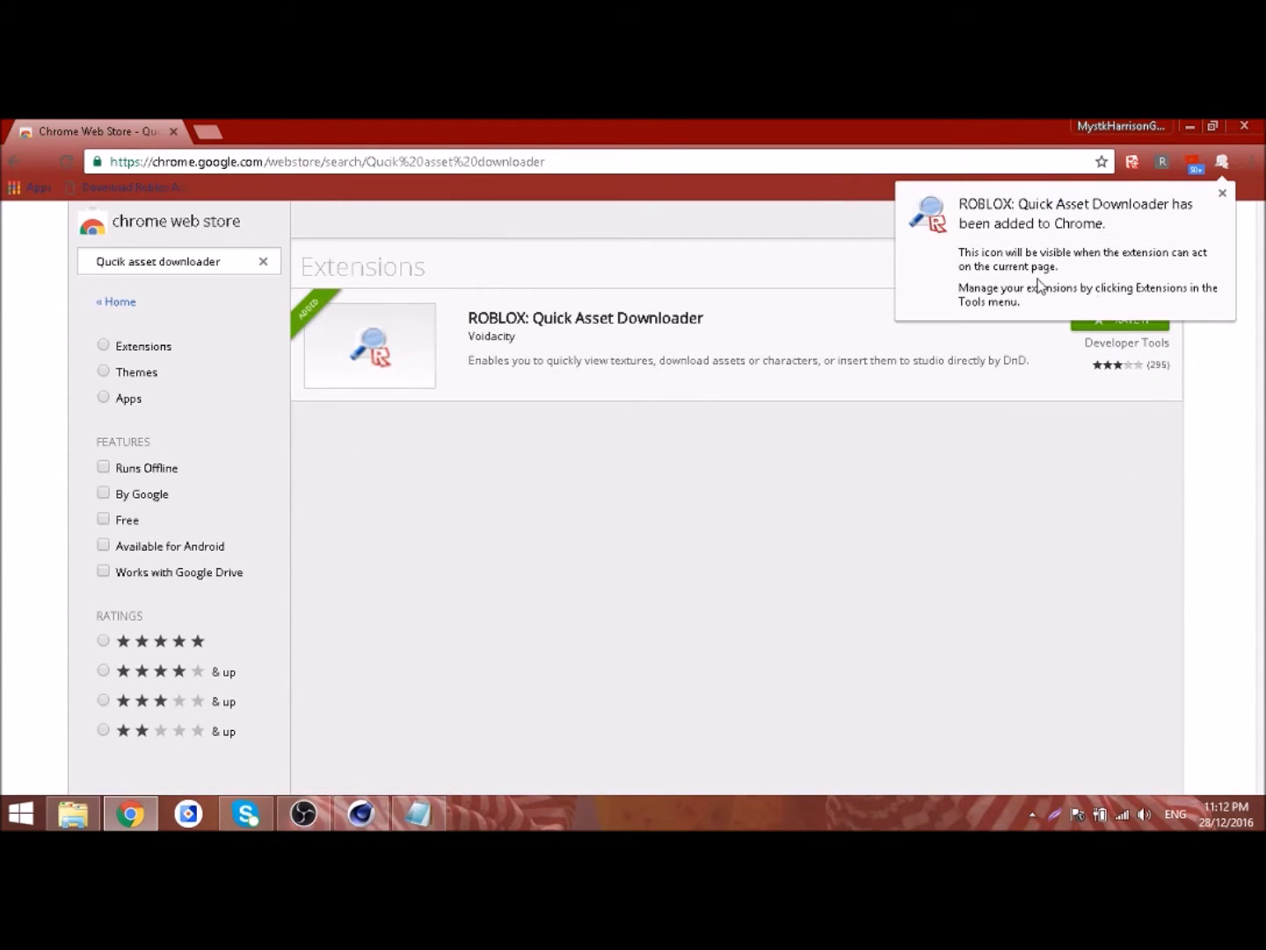
left_click(1223, 193)
Load roblox.com and open your Roblox profile page
left_click(237, 161)
type("roblox.com")
key("Return")
left_click(419, 814)
type("6. GO TO YOUR PROFILE!")
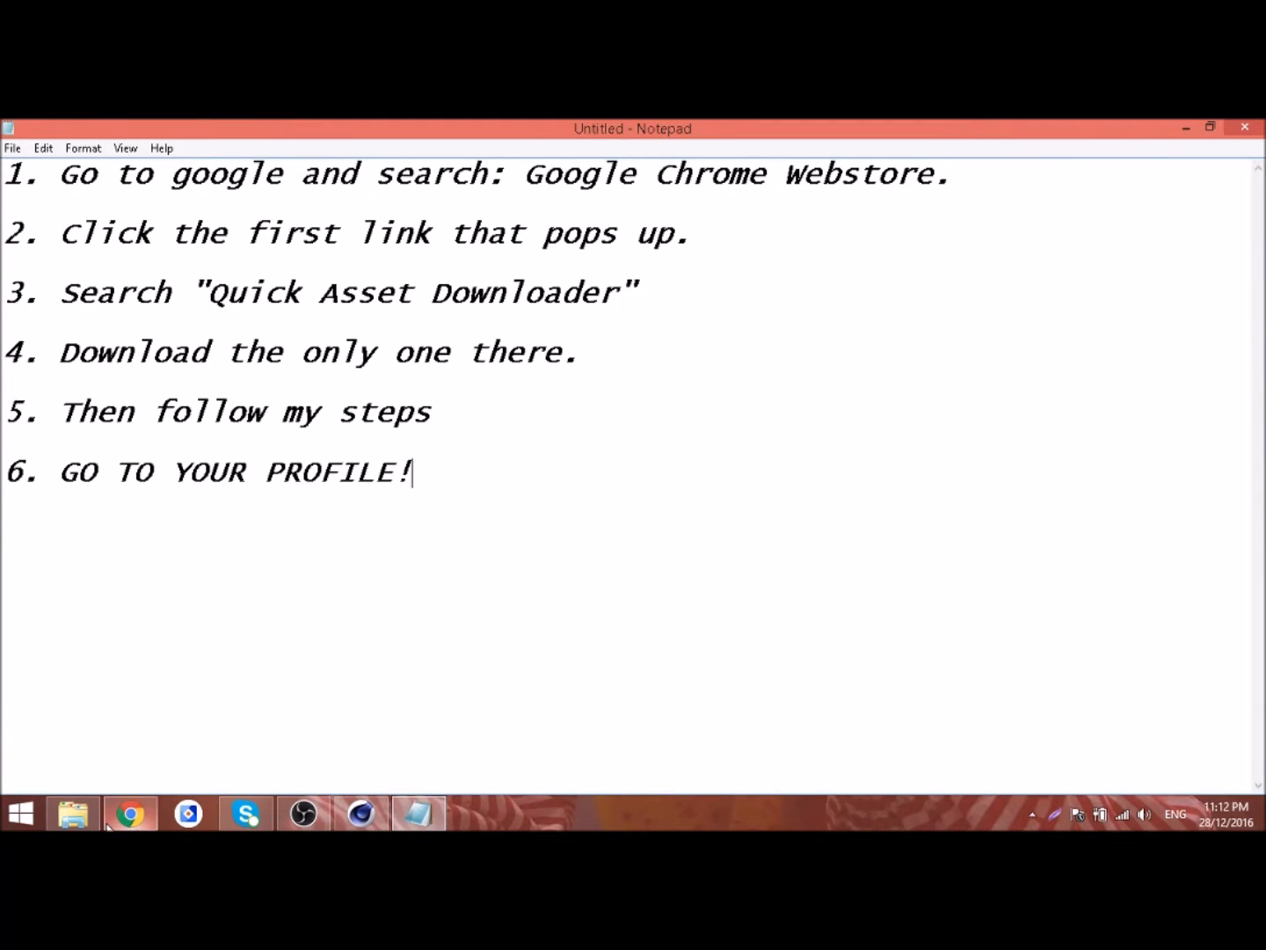
left_click(131, 812)
left_click(30, 333)
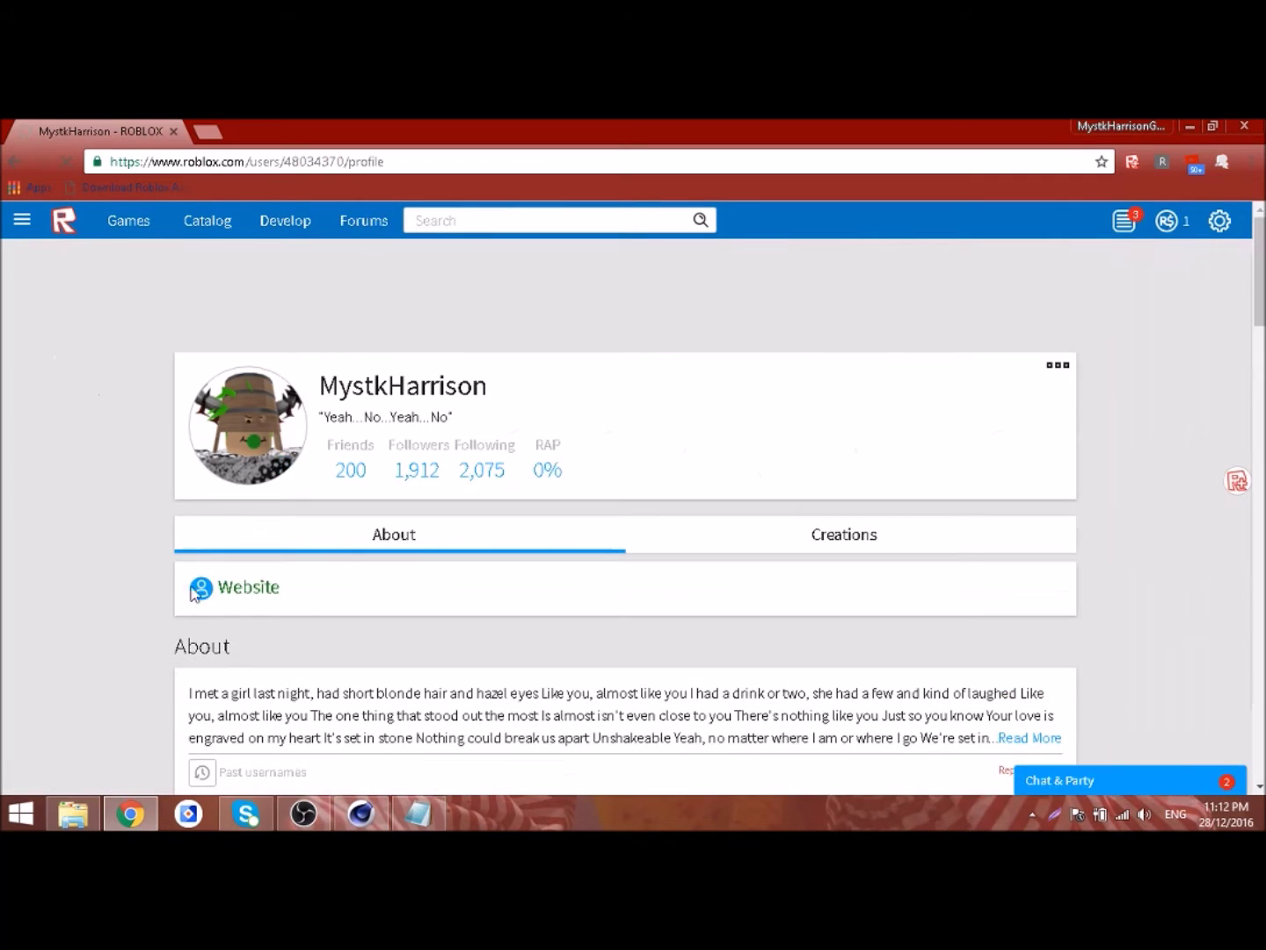
Browse the profile's Creations and About sections and scroll down the page
scroll(862, 473, "down", 1)
left_click(843, 452)
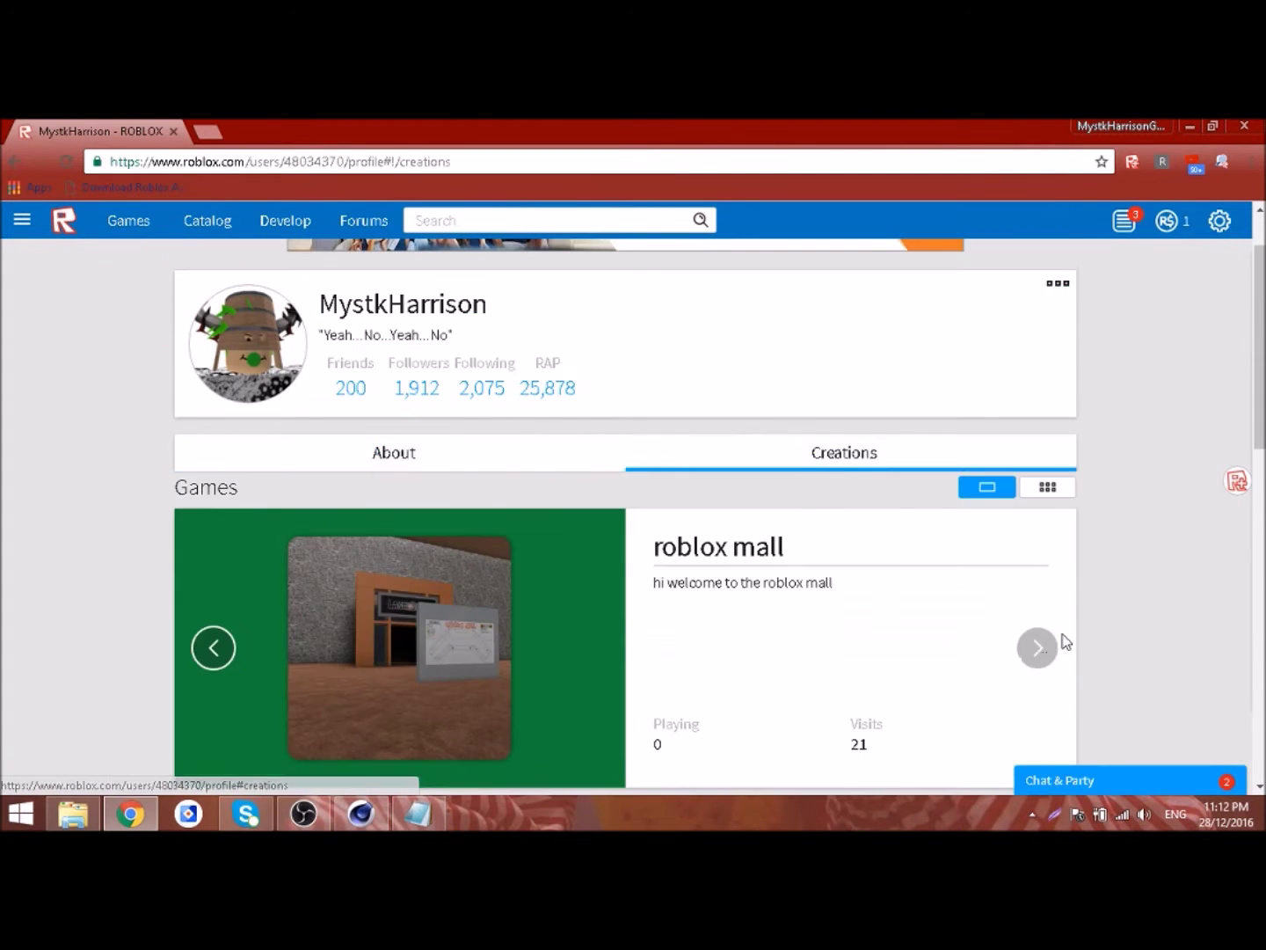
left_click(392, 452)
scroll(398, 472, "down", 5)
scroll(478, 563, "down", 2)
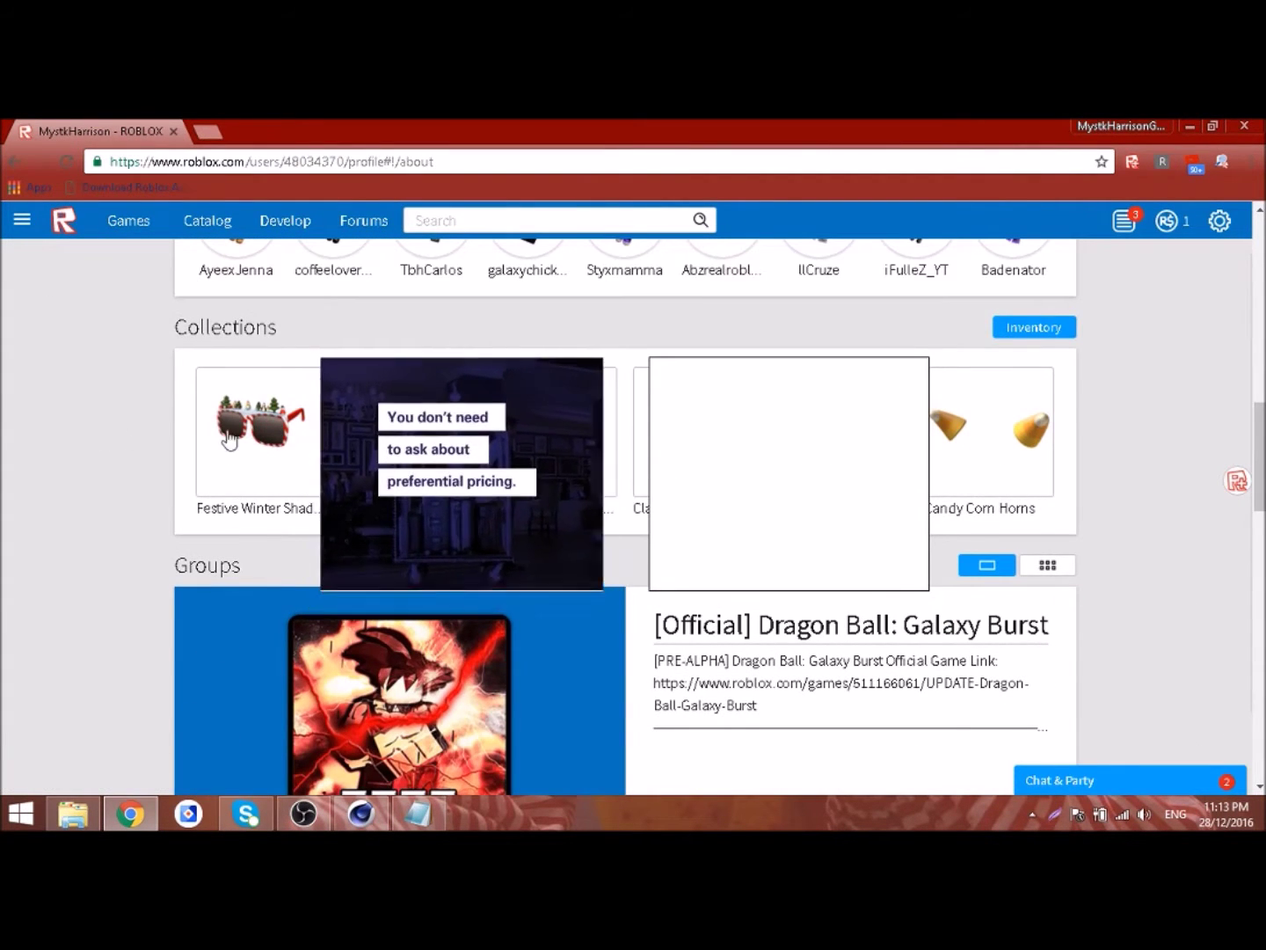
scroll(2, 387, "down", 1)
scroll(681, 475, "down", 4)
scroll(818, 526, "down", 5)
Scroll back up, open the Quick Asset Downloader extension menu, and return to Notepad
left_click_drag(817, 527, 298, 475)
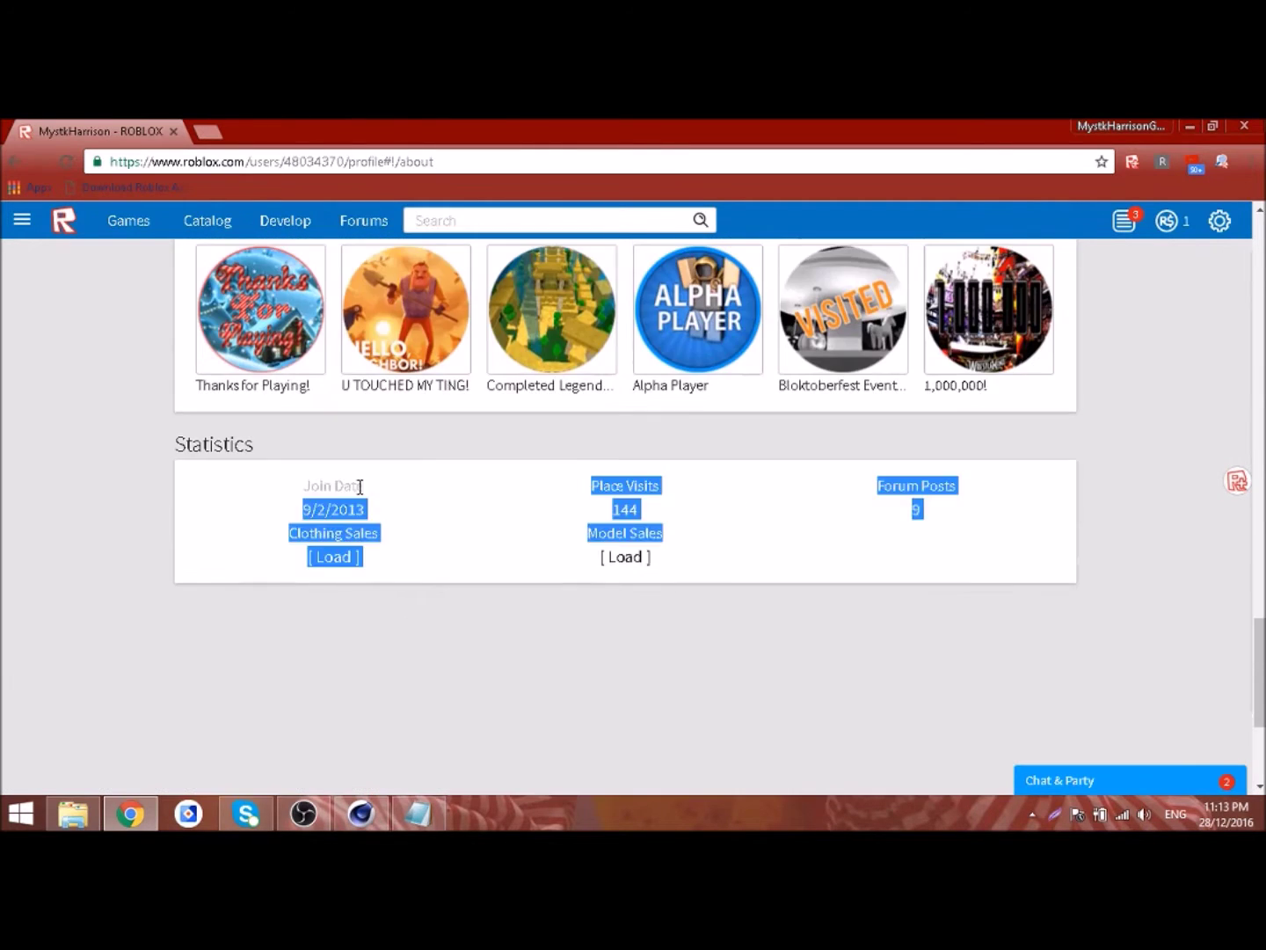
scroll(975, 448, "up", 15)
scroll(974, 448, "up", 10)
left_click(1222, 162)
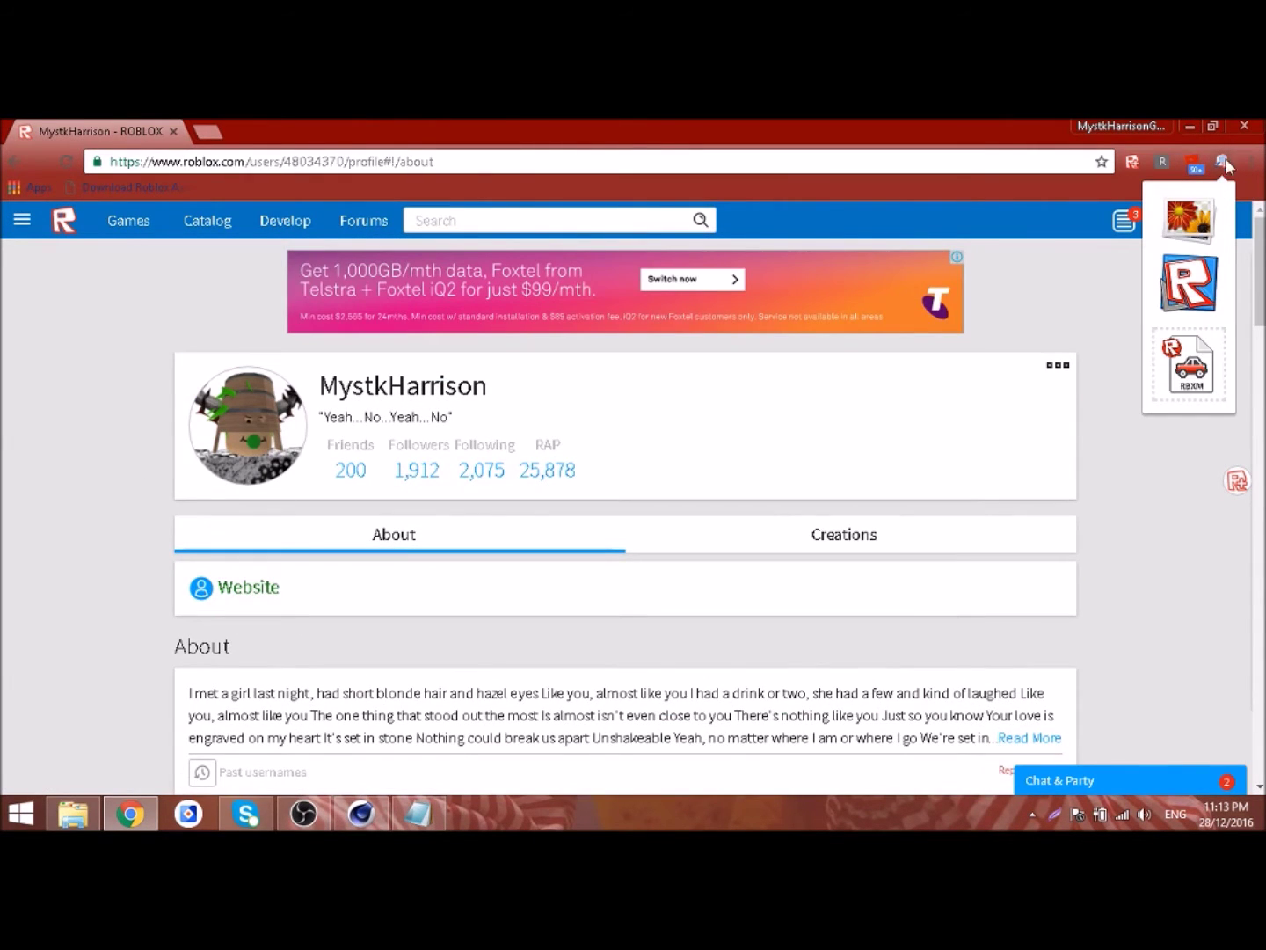
left_click(431, 823)
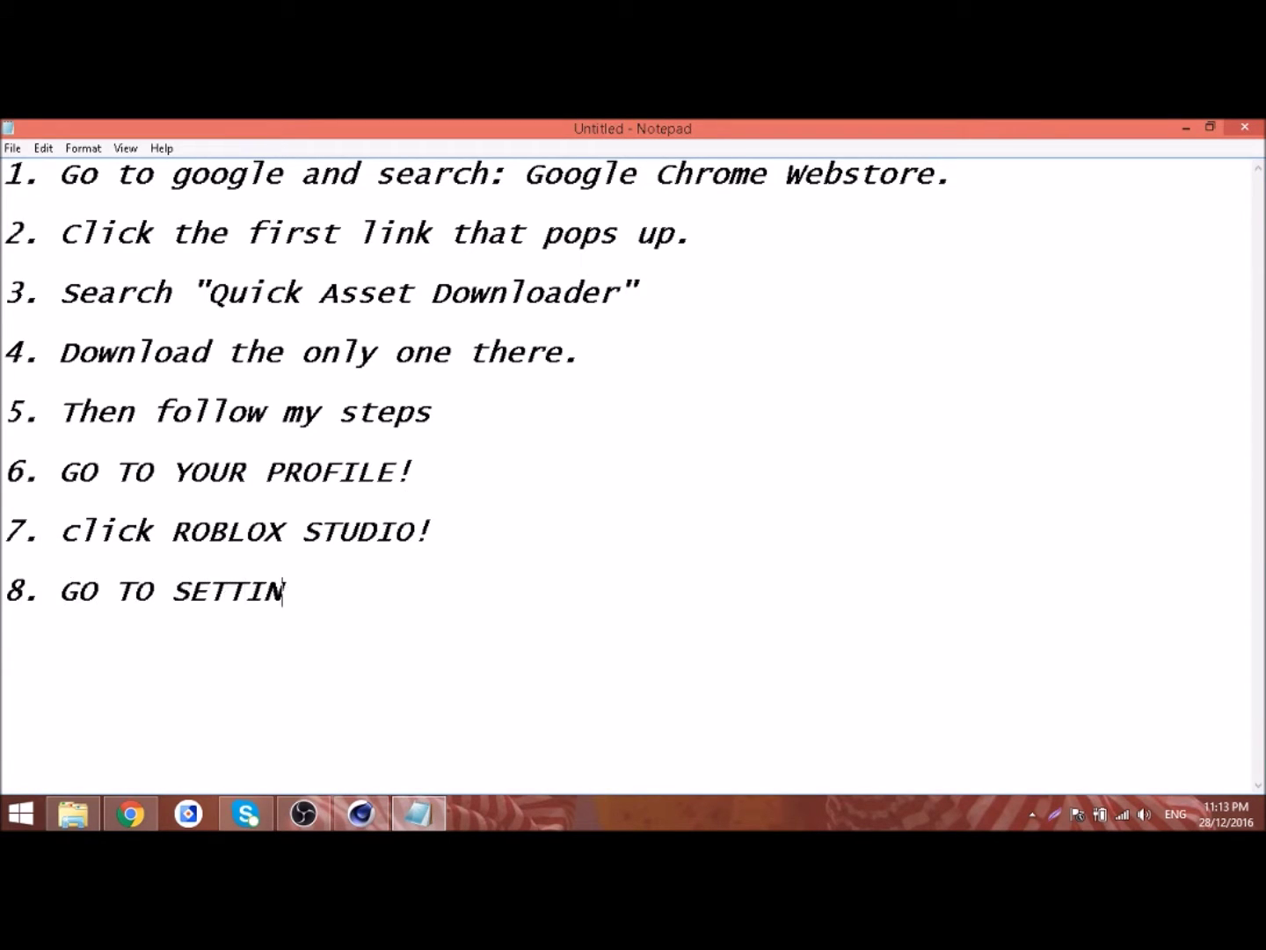
Minimize the Notepad notes to get back to the browser
left_click(412, 822)
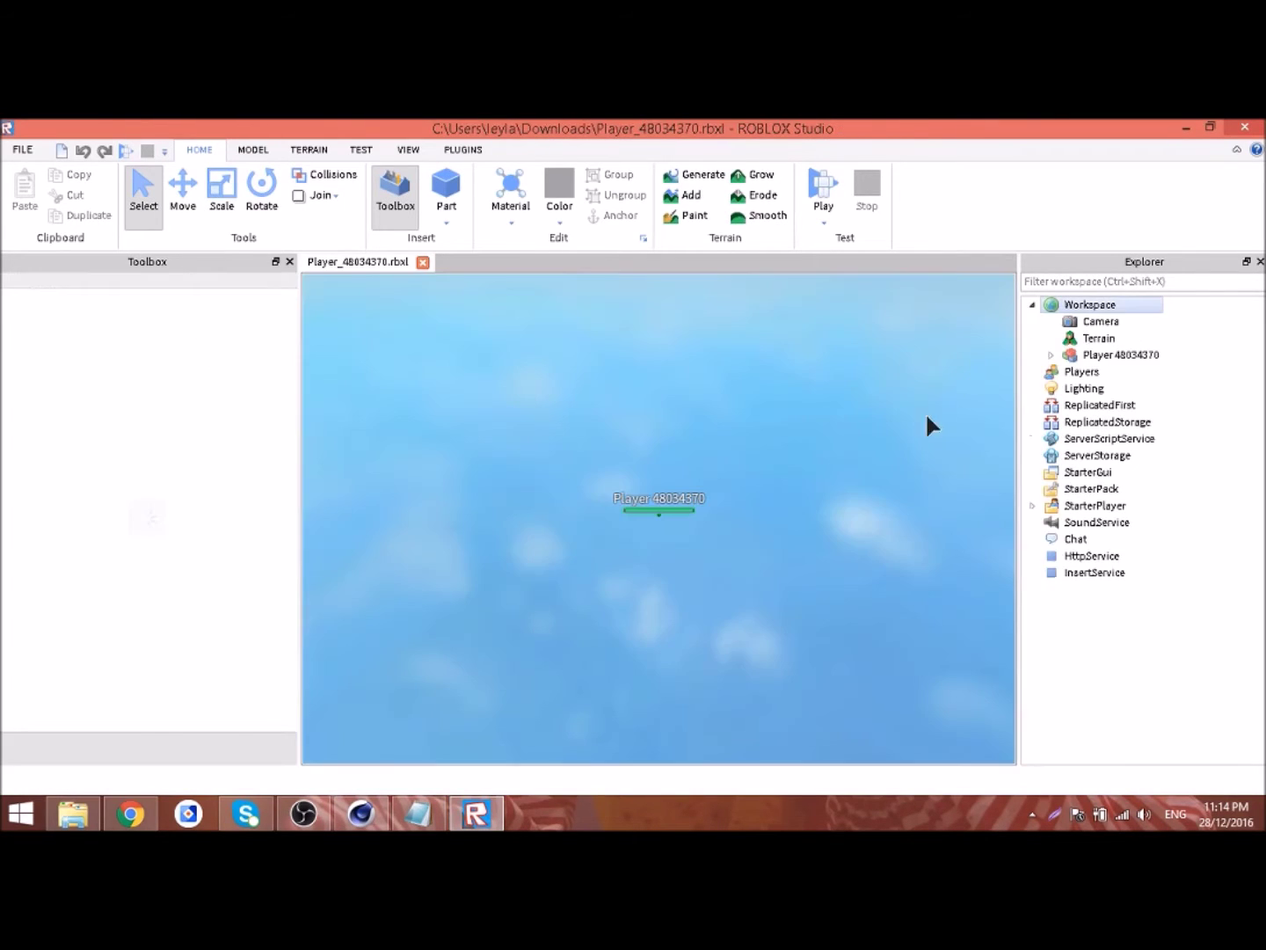
Select the FlamingHorns, hair, Bucket and Head parts with the Move tool and focus on them
left_click(519, 413)
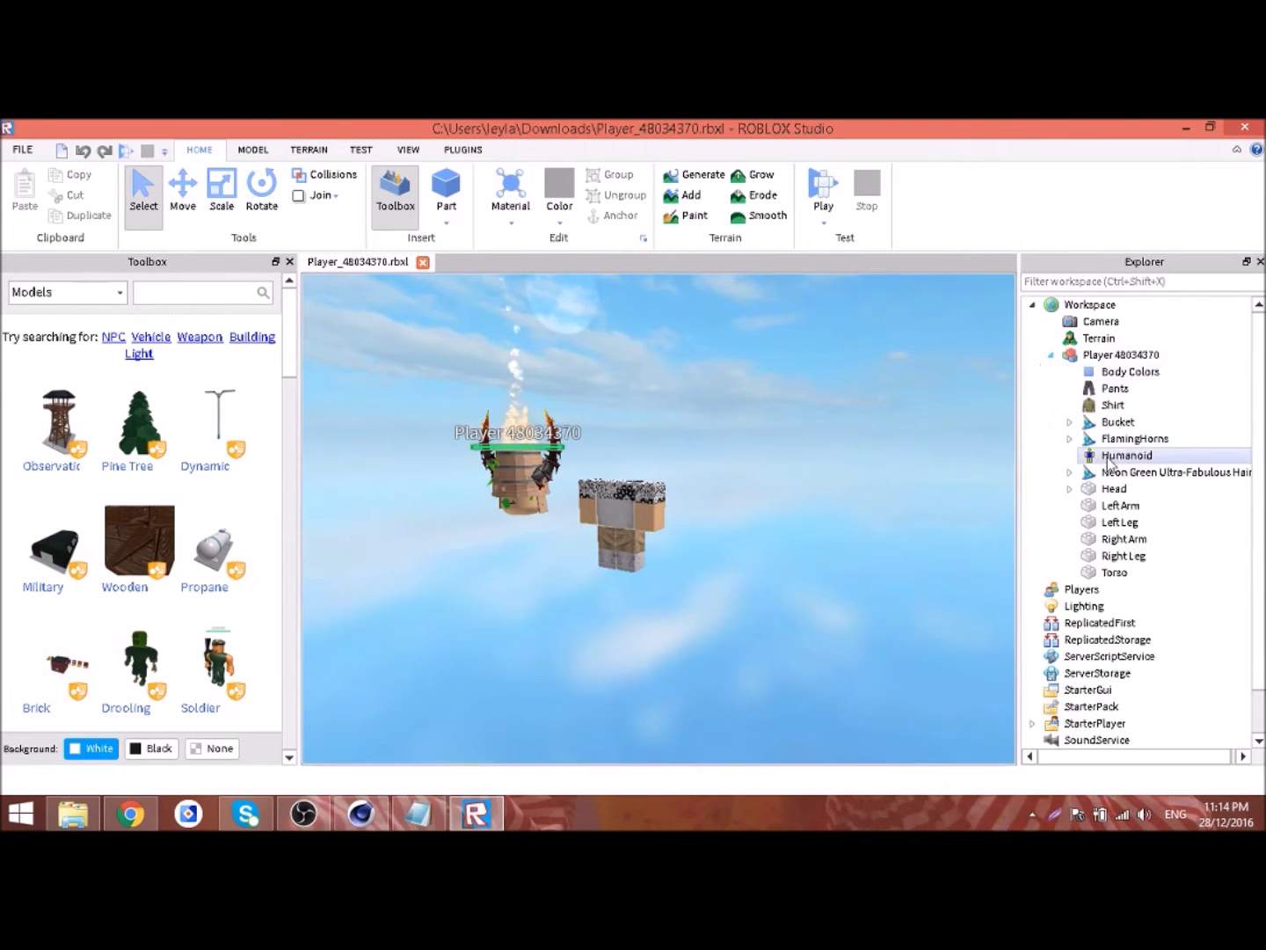
left_click(1161, 472)
left_click(1135, 439, "ctrl")
left_click(1121, 503, "ctrl")
left_click(1120, 520, "ctrl")
left_click(1120, 505, "ctrl")
left_click(181, 195)
key("f")
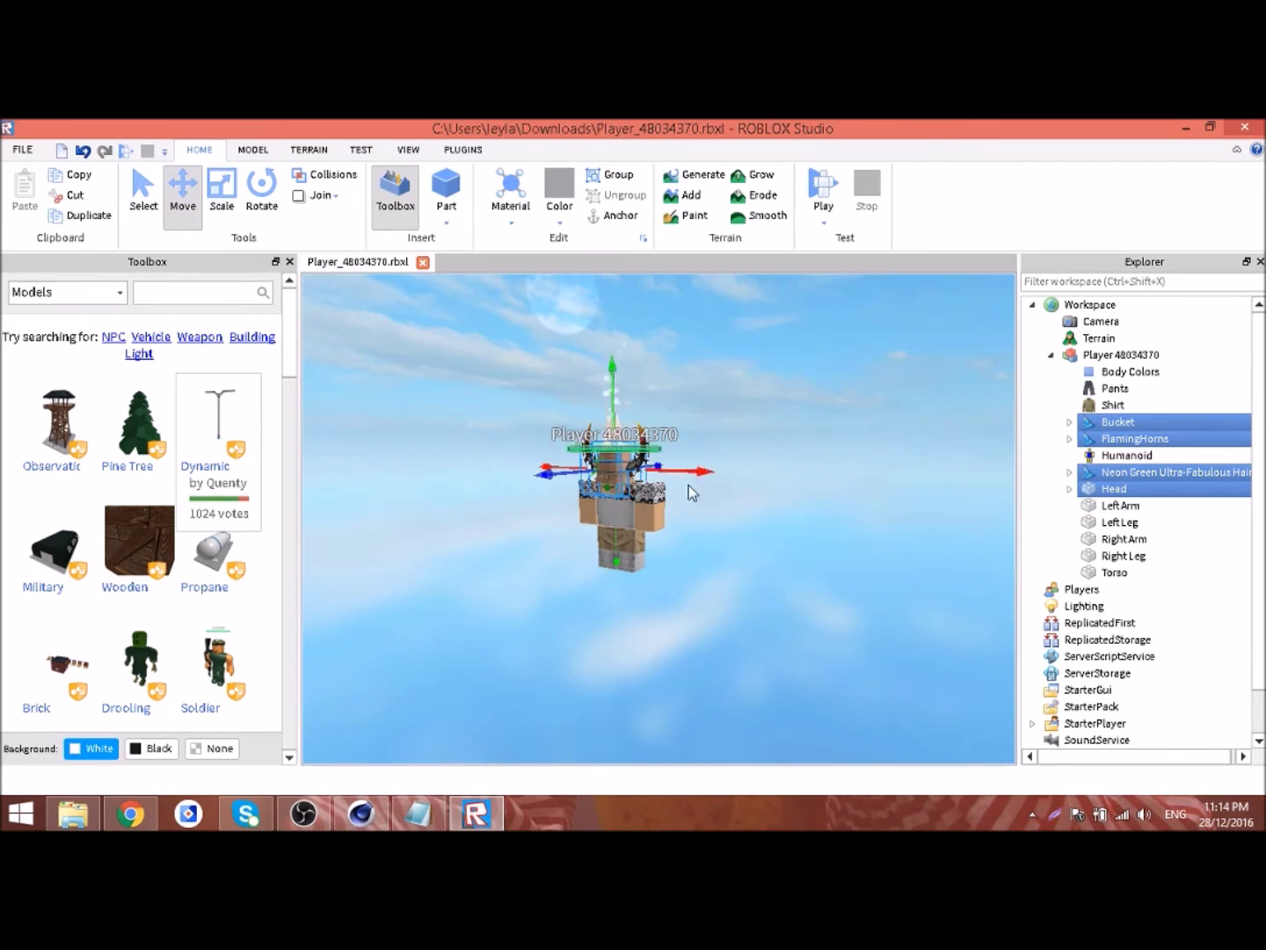
Uncheck Move under Snap to Grid in the MODEL tab and test-shift the head parts
left_click(252, 149)
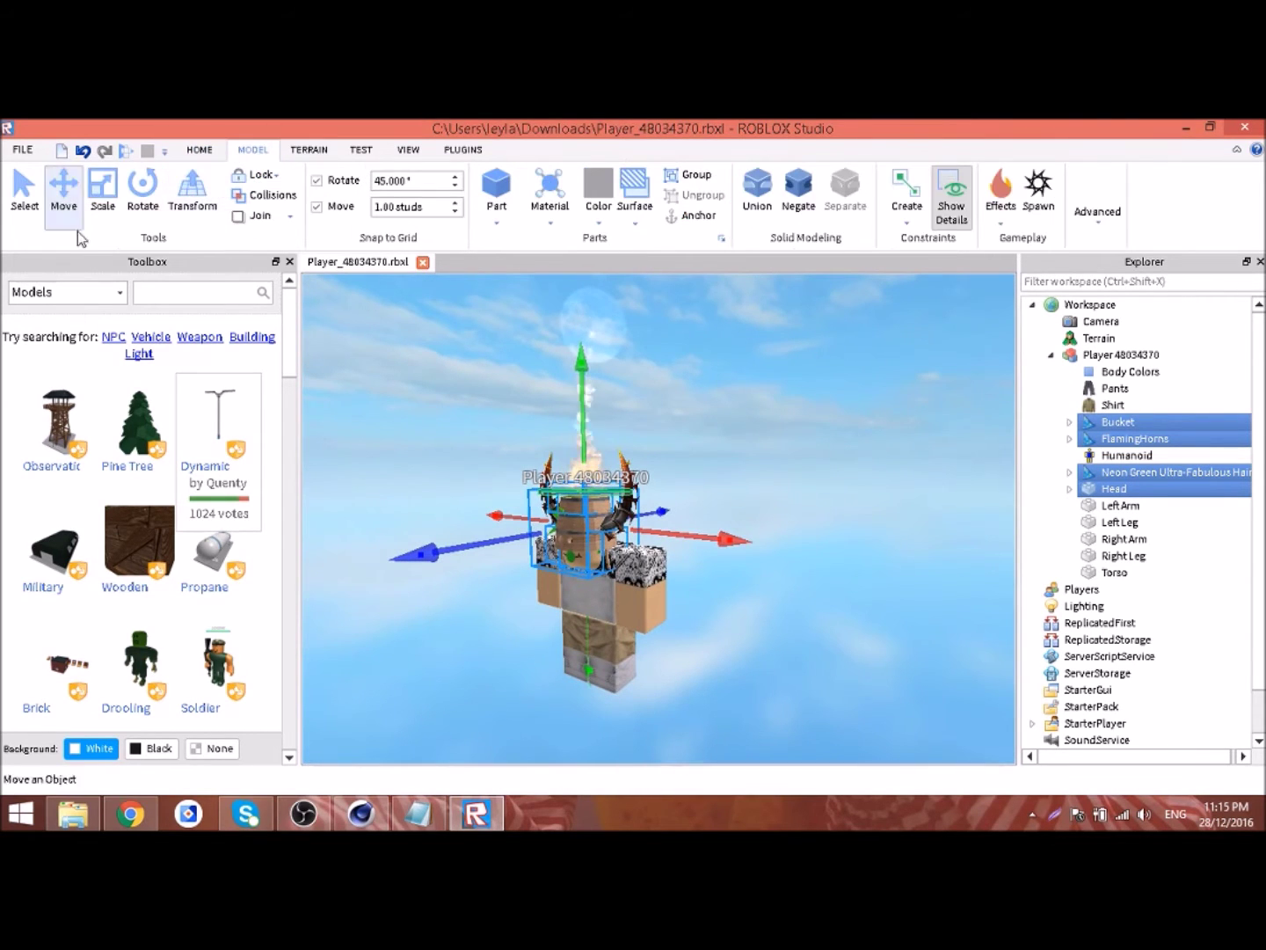
left_click(651, 509)
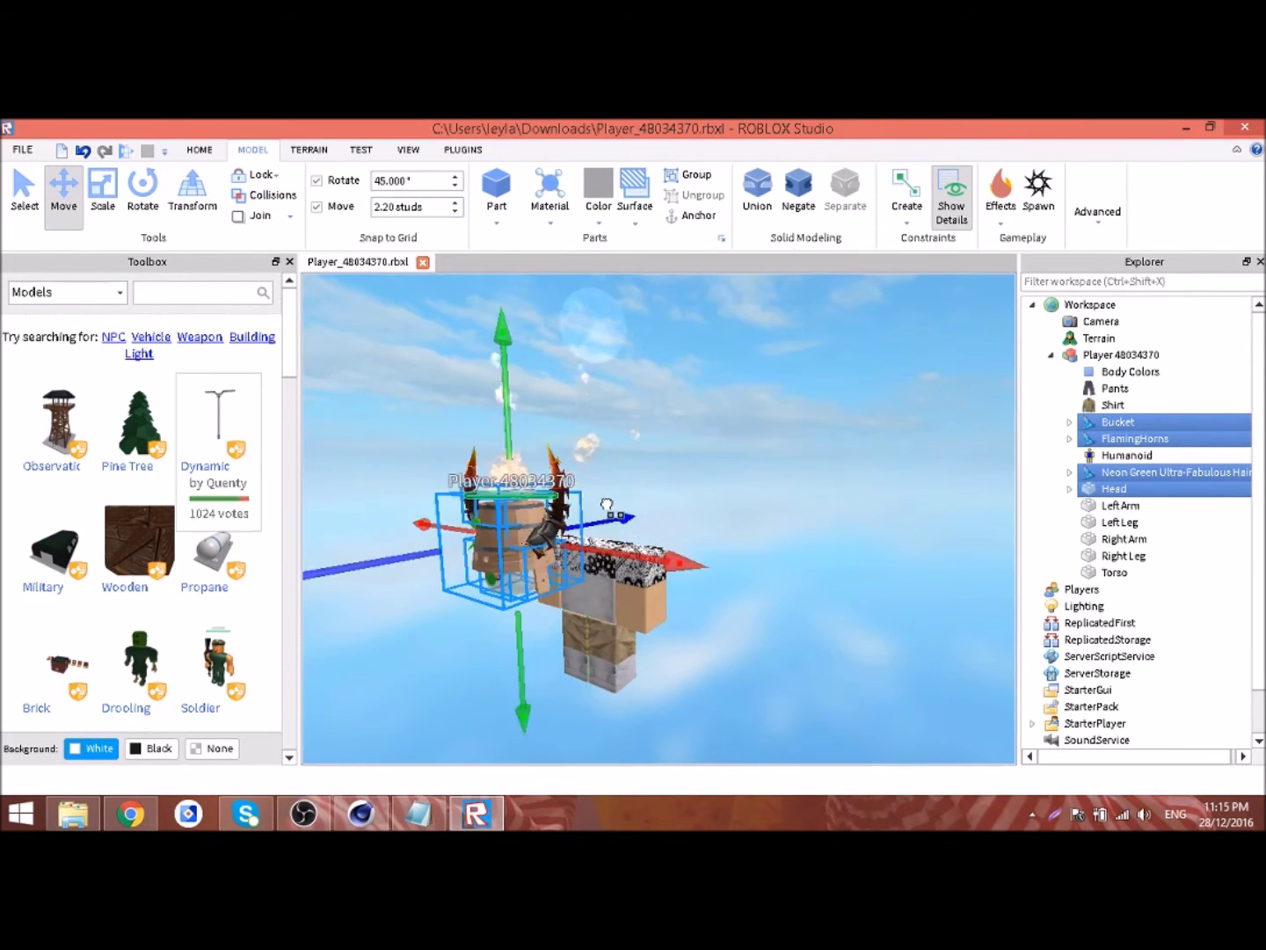
left_click(456, 210)
left_click_drag(424, 554, 439, 524)
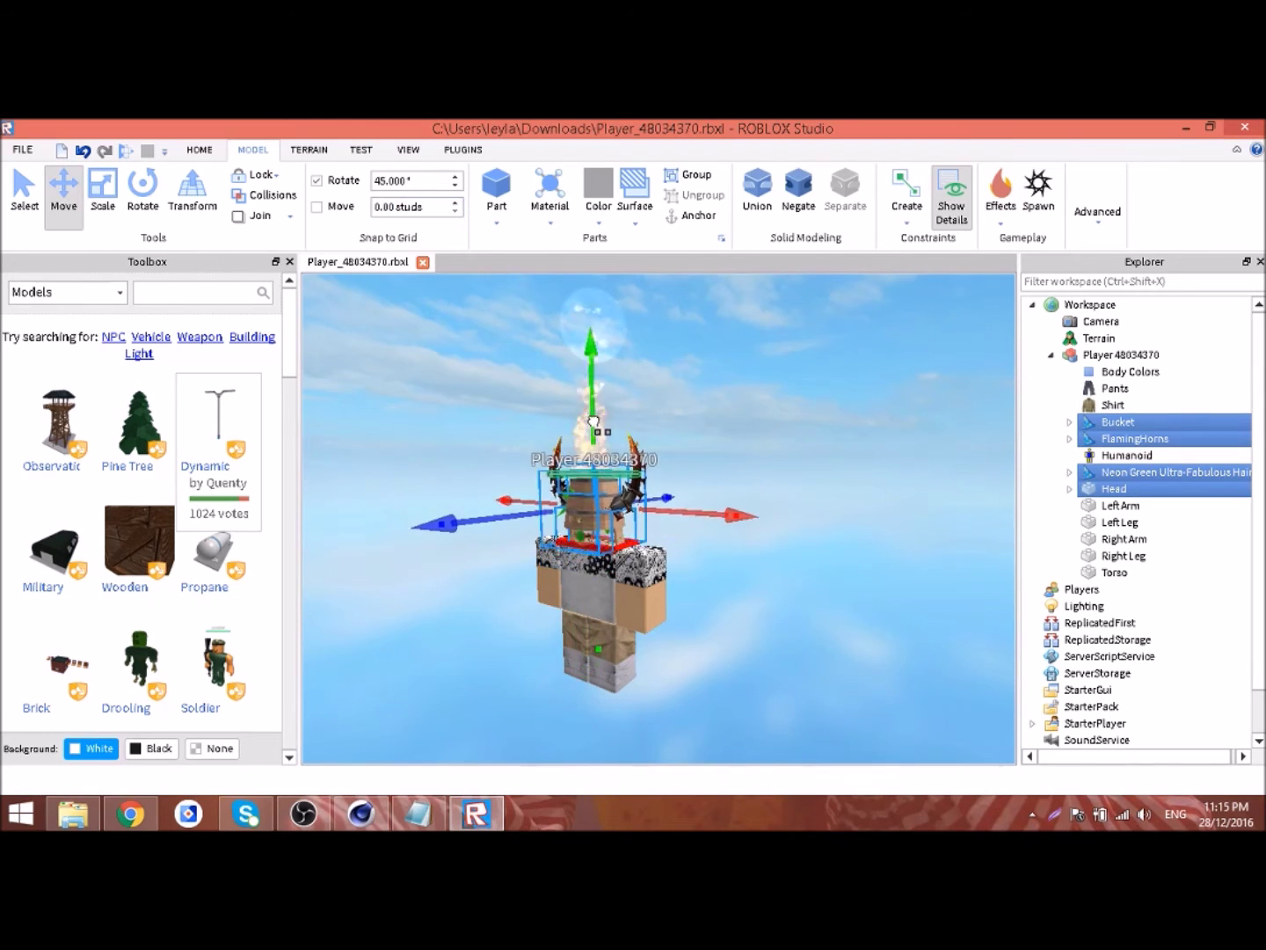
Deselect the parts, orbit to a front view of the avatar, and select the Humanoid
left_click(787, 595)
scroll(788, 594, "up", 3)
scroll(774, 653, "down", 5)
right_click_drag(774, 654, 666, 433)
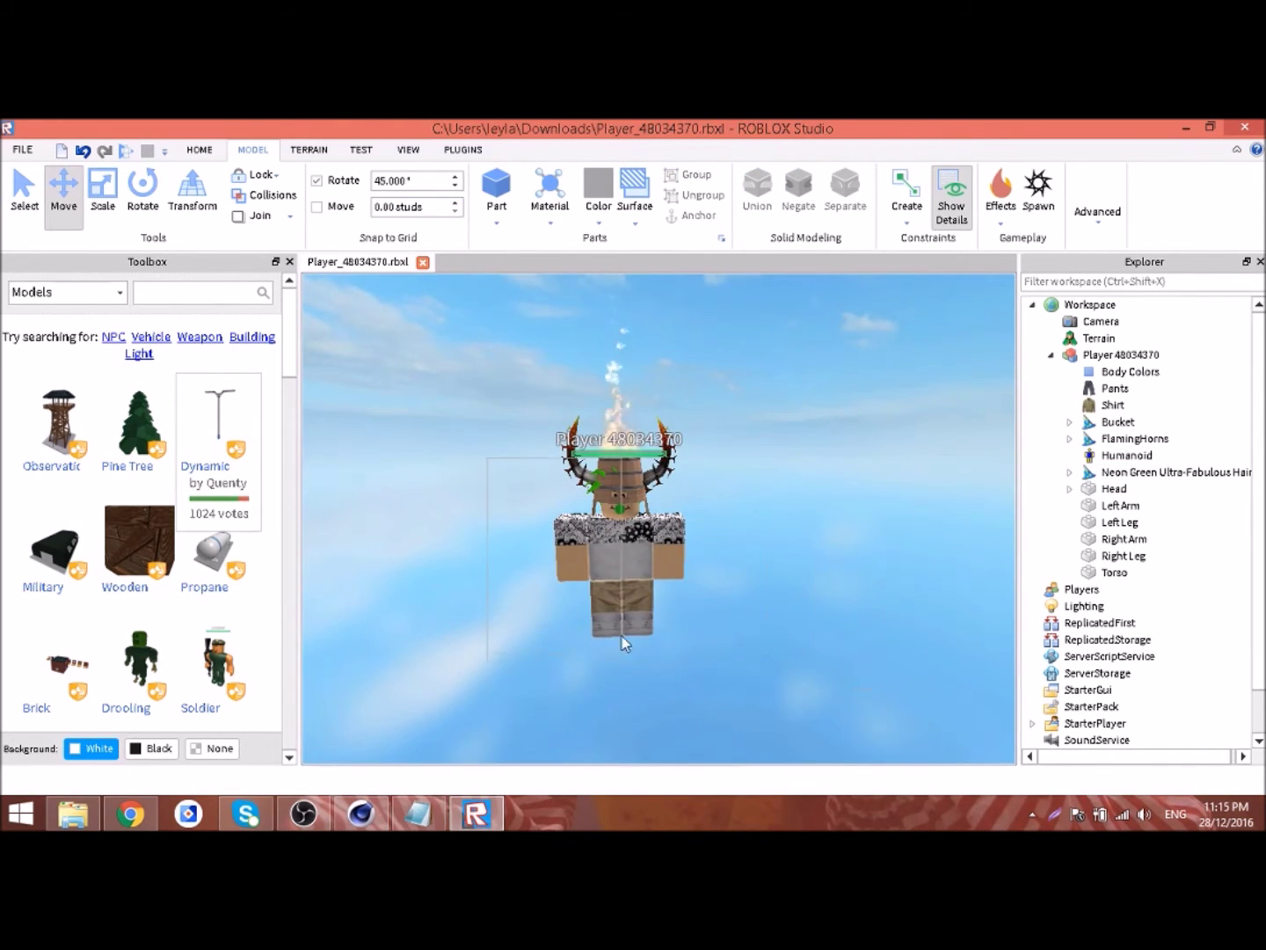
left_click(1126, 455)
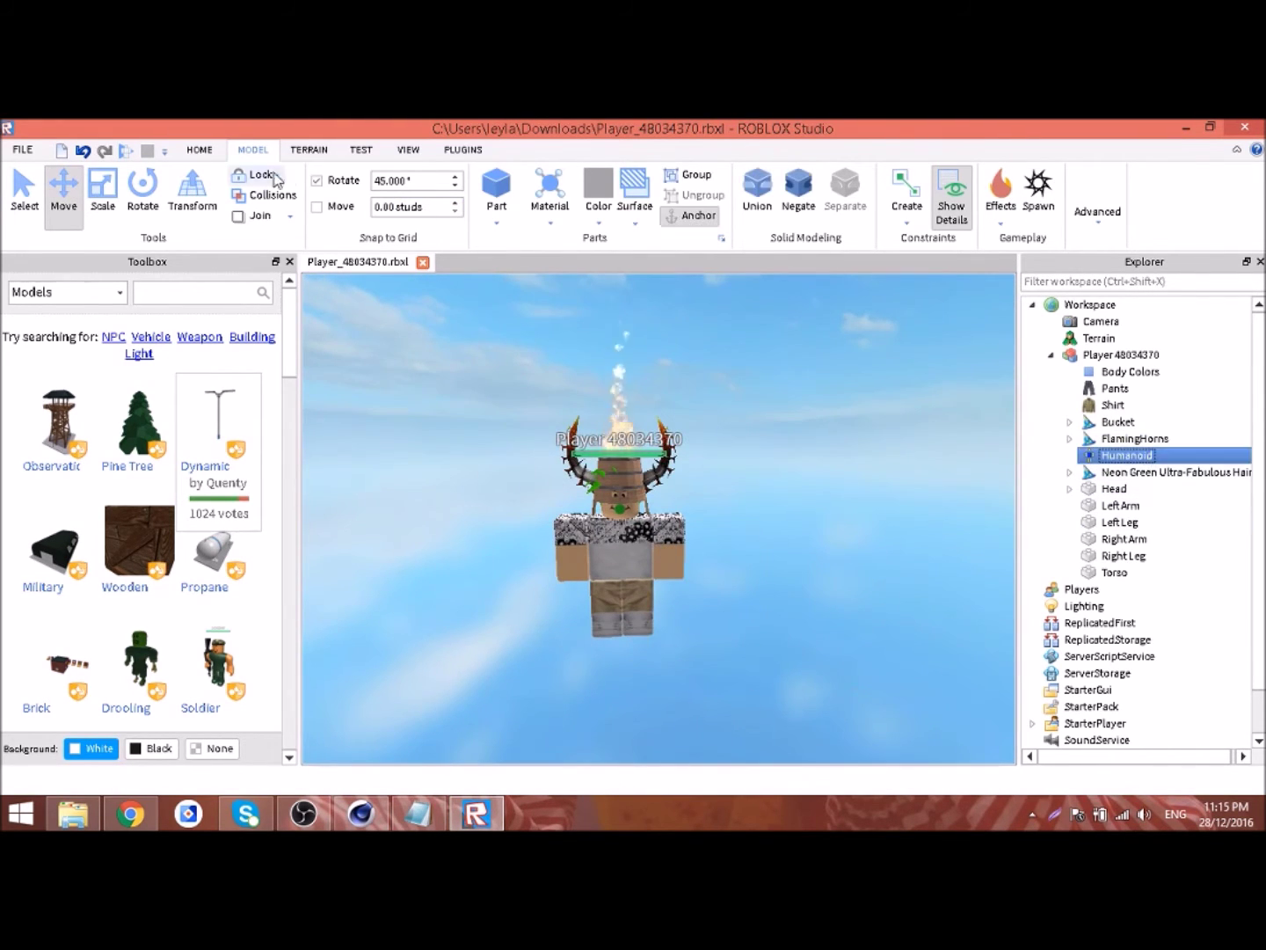
left_click(408, 149)
Set the Humanoid's Health and MaxHealth to 0 in its properties
left_click(106, 204)
scroll(405, 655, "down", 3)
left_click(385, 650)
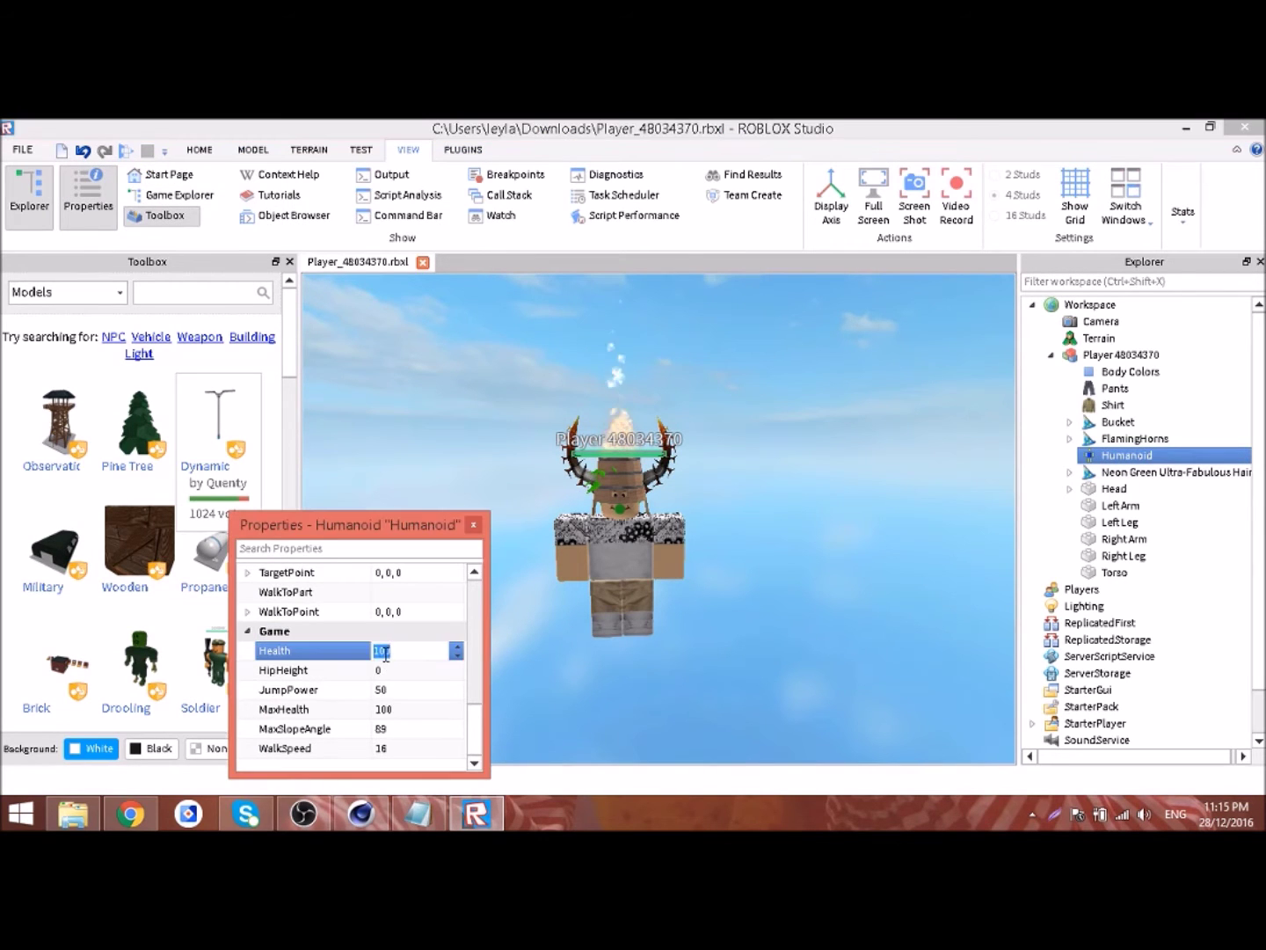
left_click(391, 709)
type("0")
left_click(471, 527)
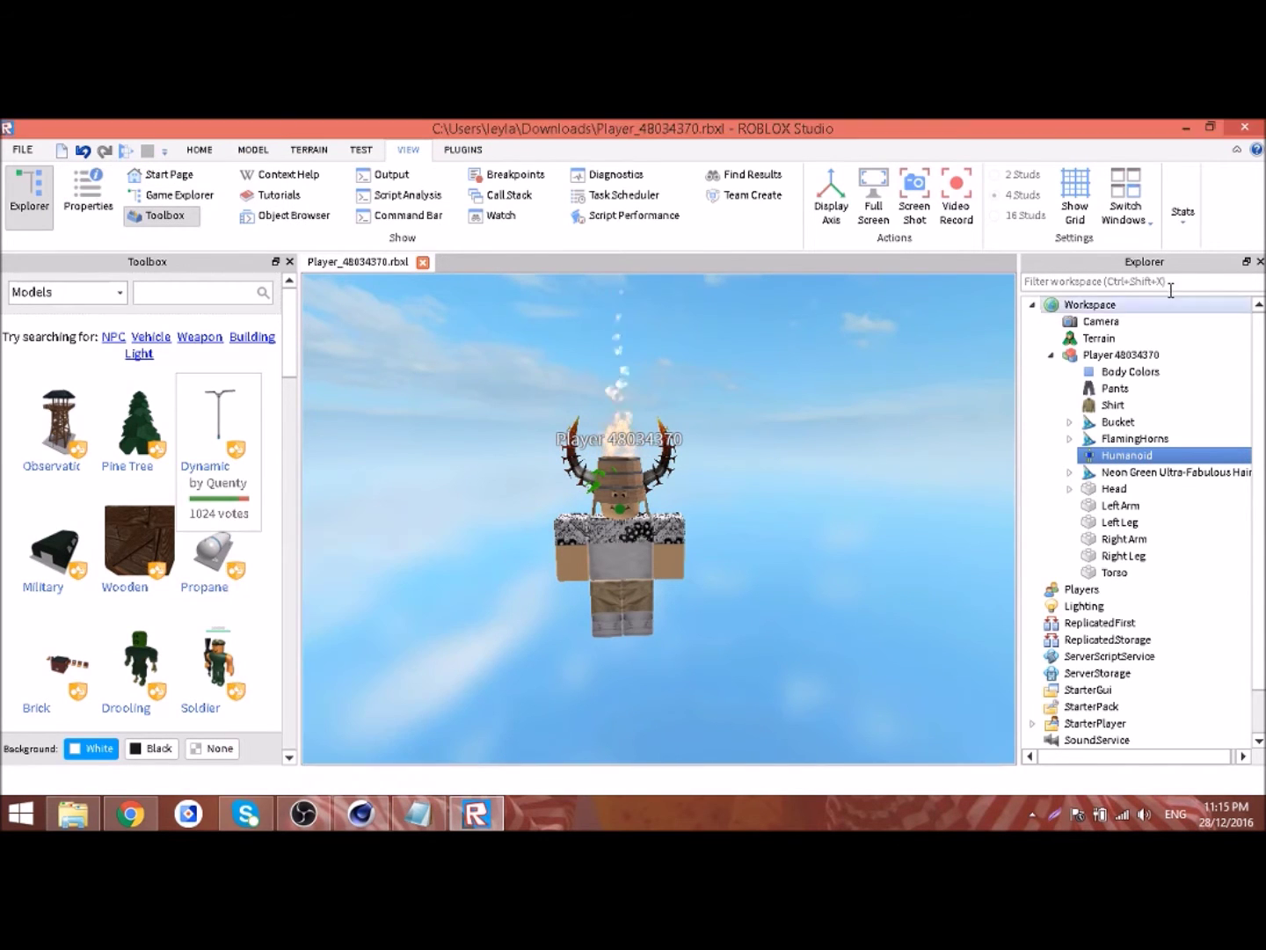
Rename the player model and check the FILE menu's OBJ export option
right_click(1117, 354)
left_click(1099, 238)
left_click(792, 353)
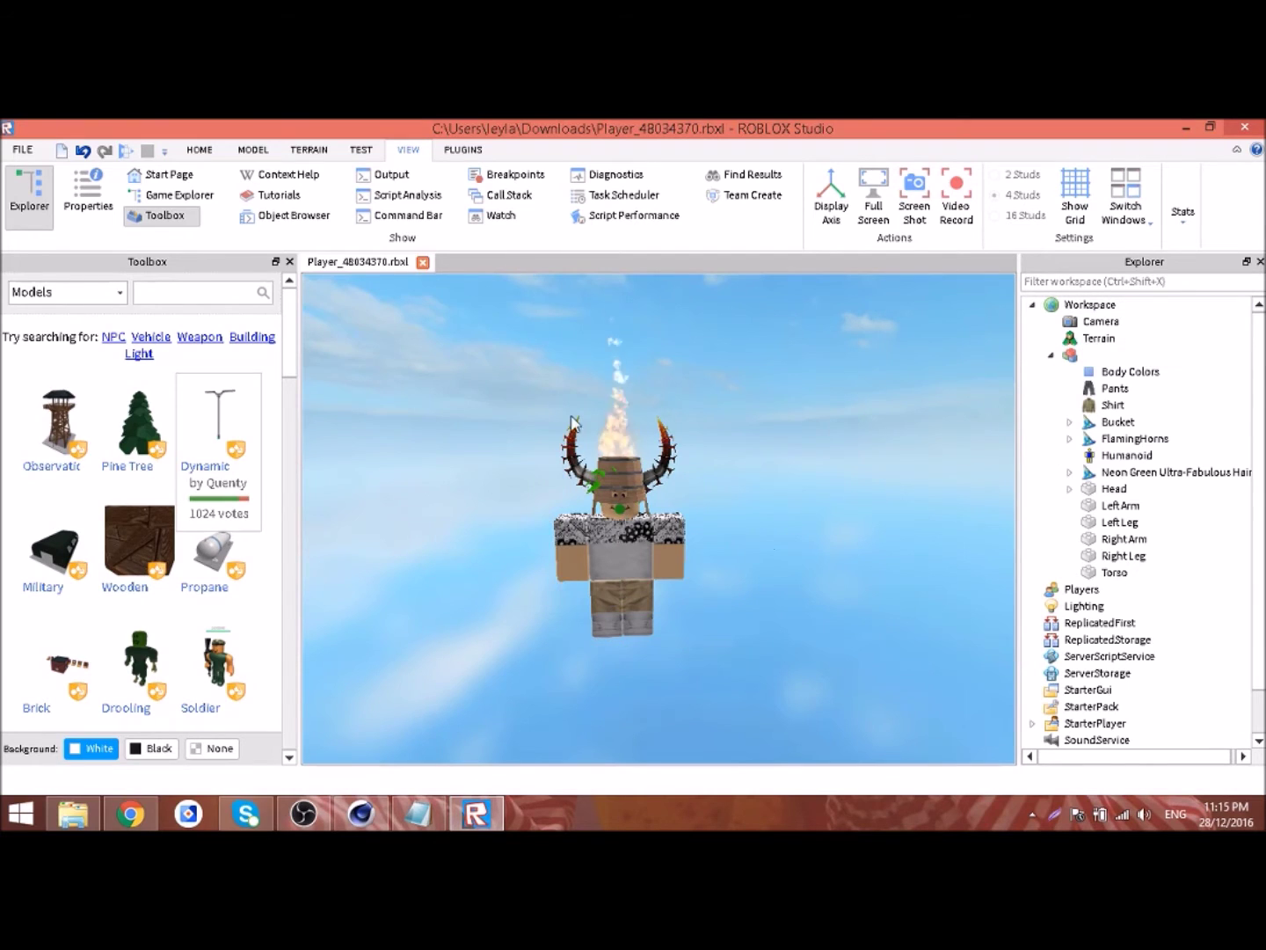
left_click(21, 150)
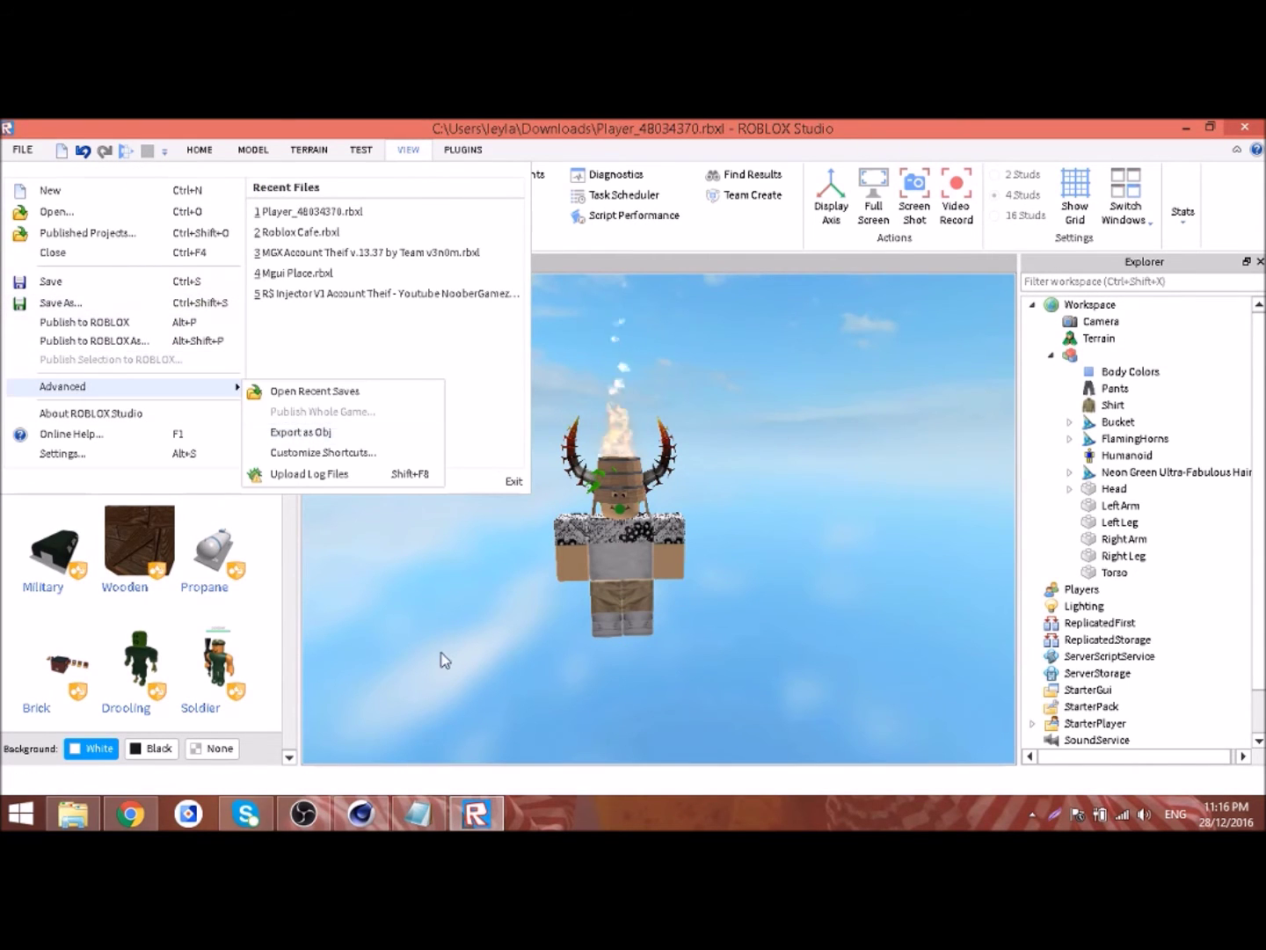
Pose the avatar by rotating its Left Arm about 45 degrees
left_click(615, 545)
left_click(1124, 505)
left_click(199, 149)
left_click(261, 189)
left_click_drag(669, 447, 594, 606)
left_click(182, 189)
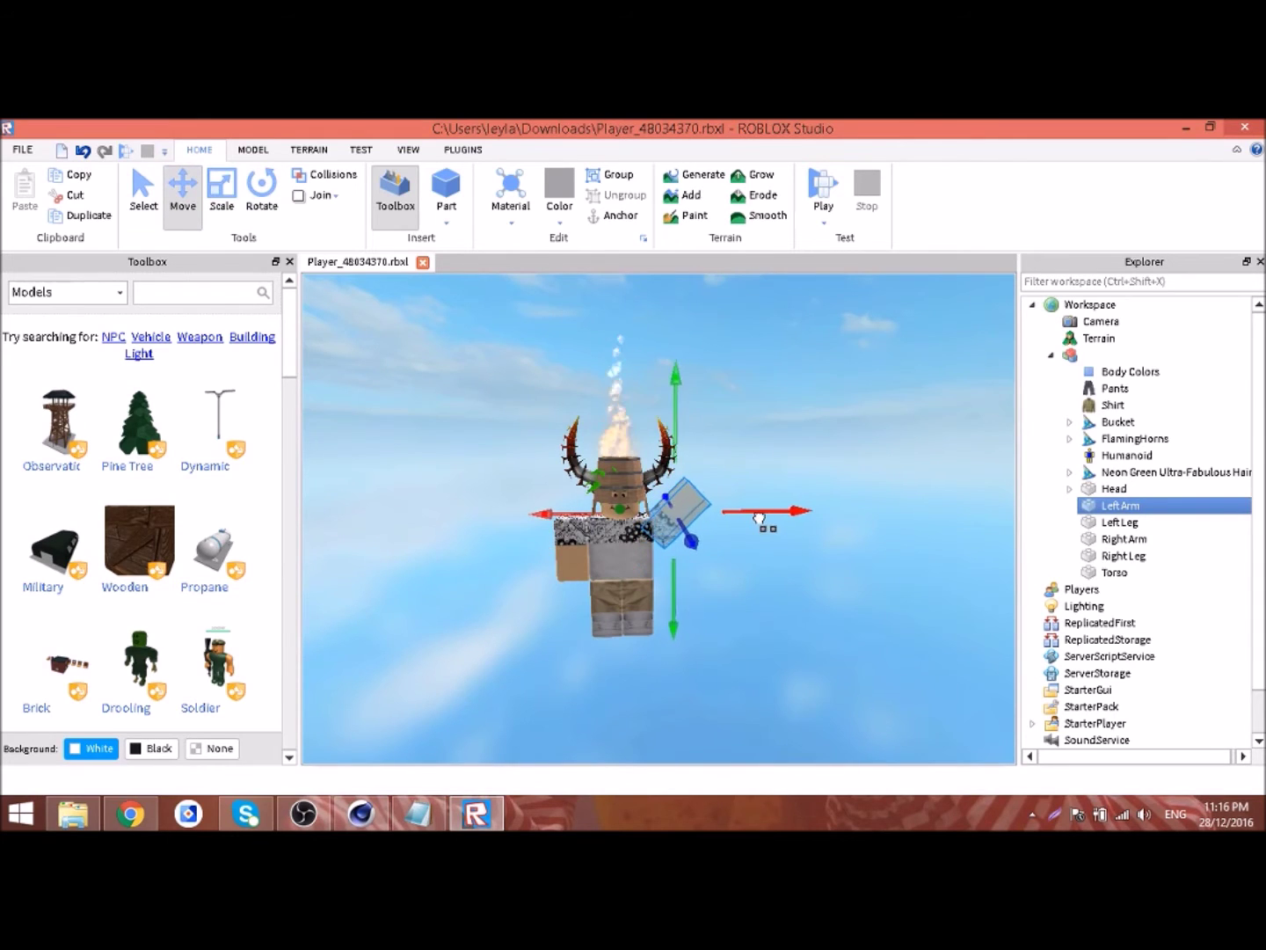
left_click(748, 581)
scroll(756, 591, "down", 2)
scroll(694, 602, "up", 3)
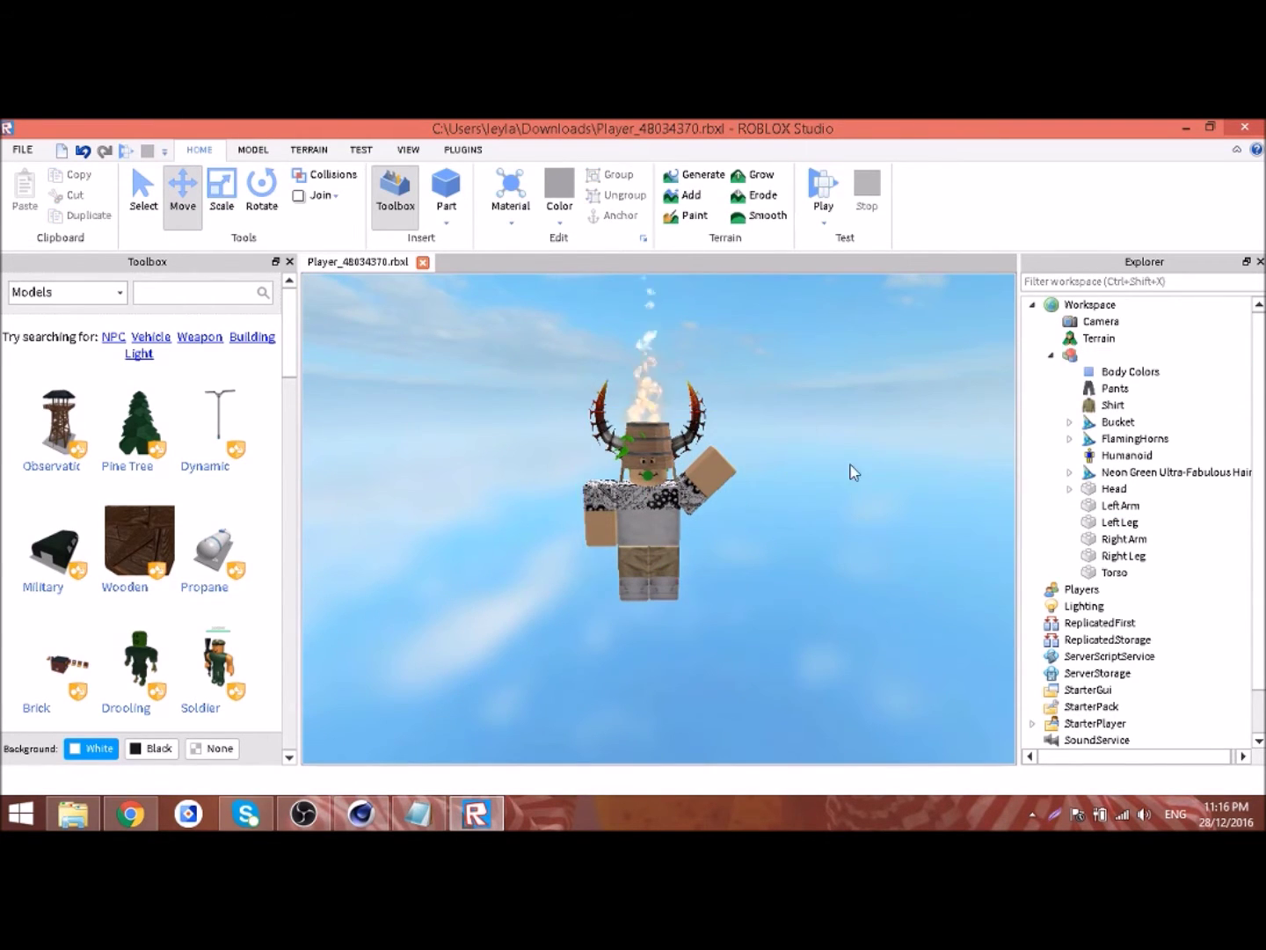
Recheck the Left Arm pose, return to the Move tool, and switch to Notepad
left_click(1124, 506)
left_click(261, 189)
key("ctrl+2")
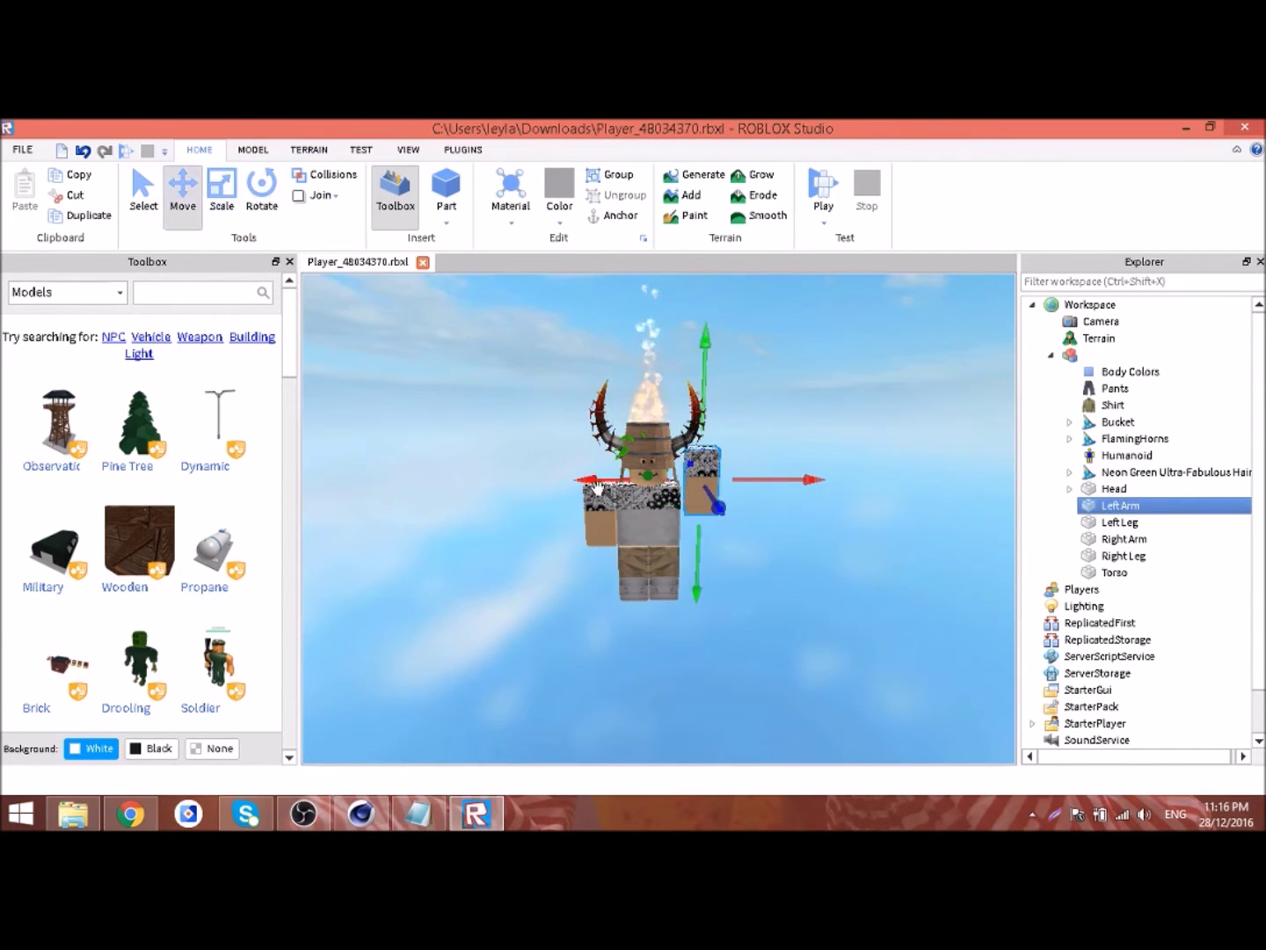
left_click(636, 619)
left_click(20, 150)
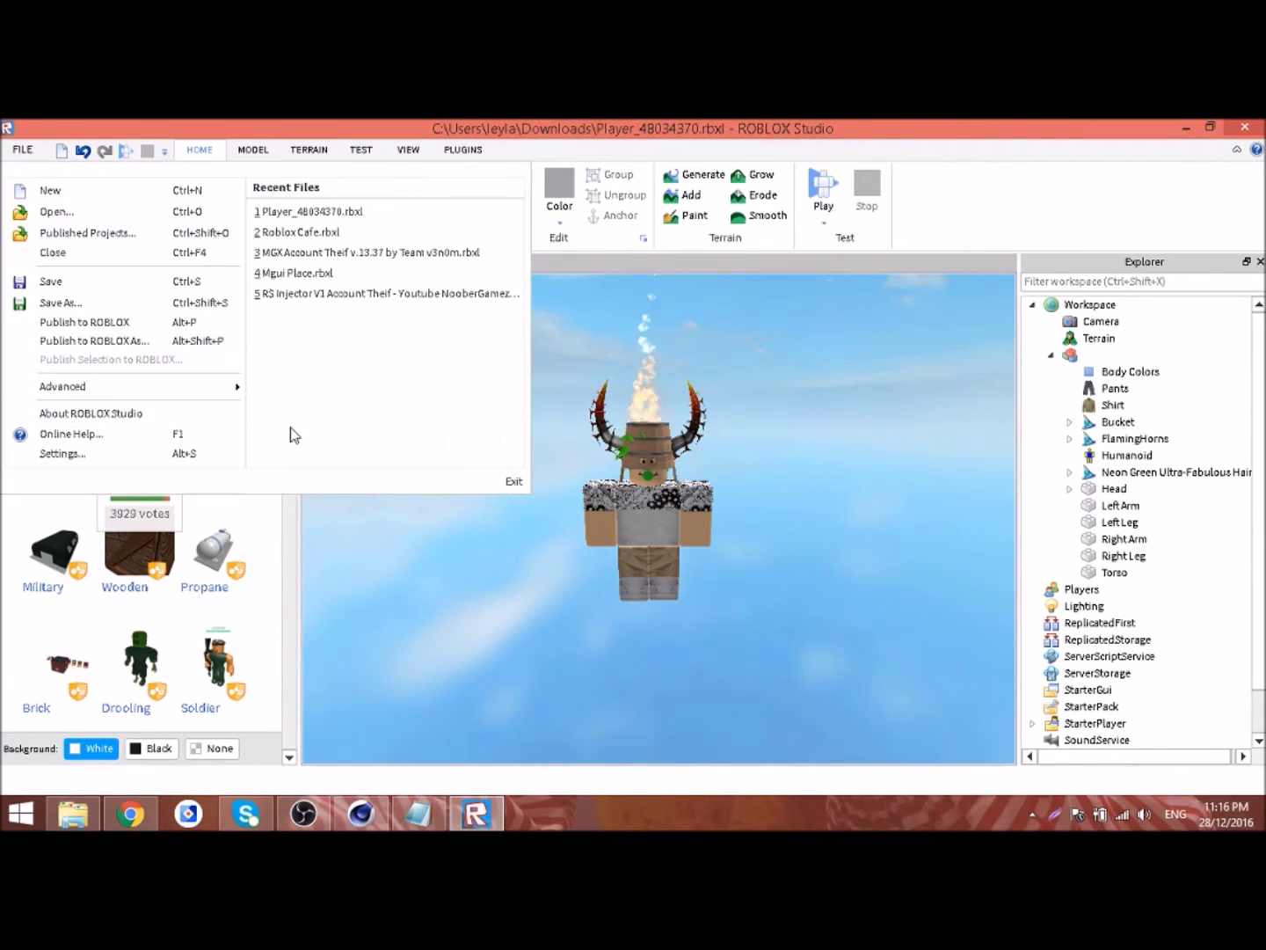
key("alt+Tab")
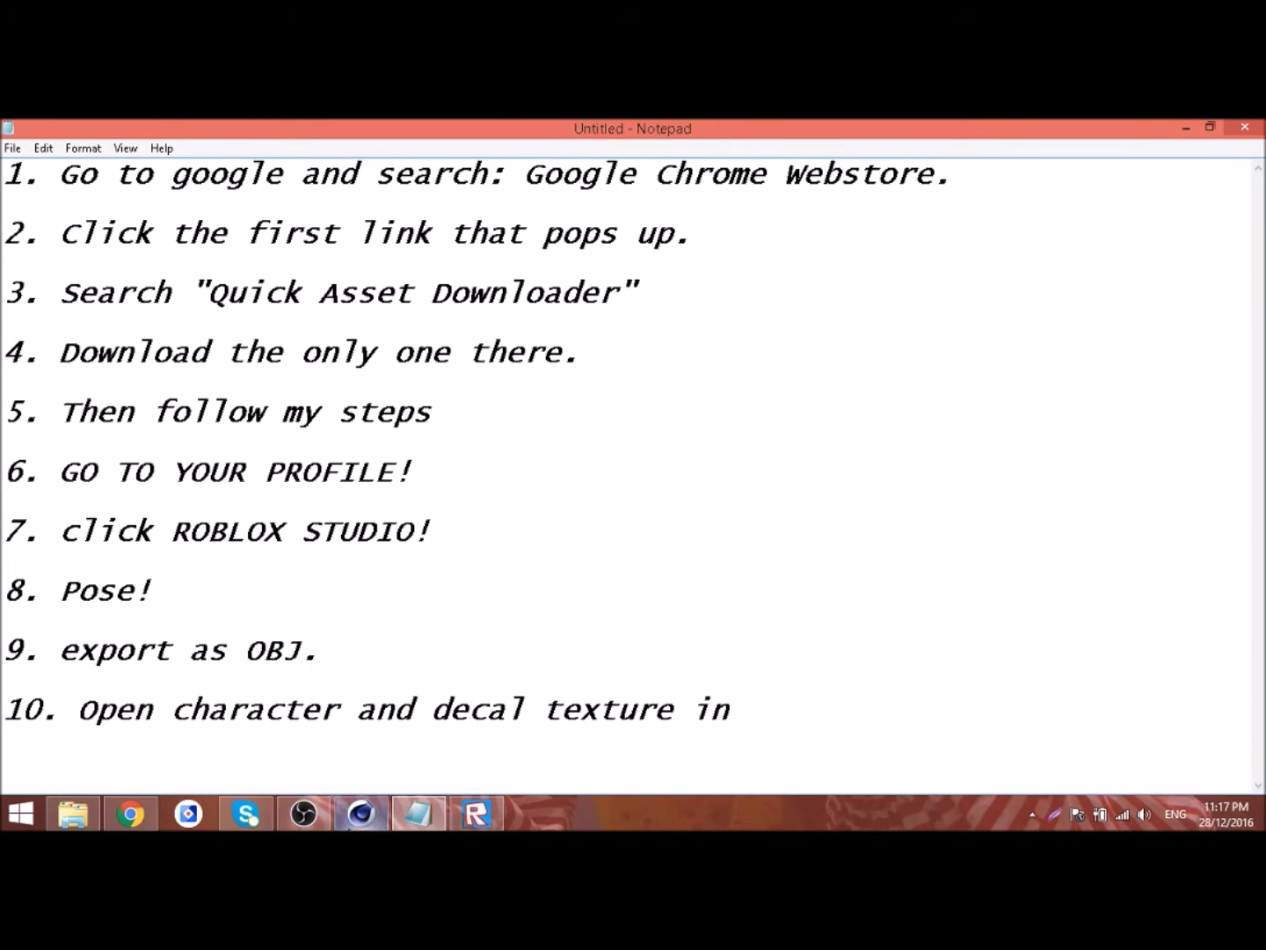
Finish step 10 with 'CINEMA' and begin step 11 in Notepad
type("CINEMA 4D (Lol i almost")
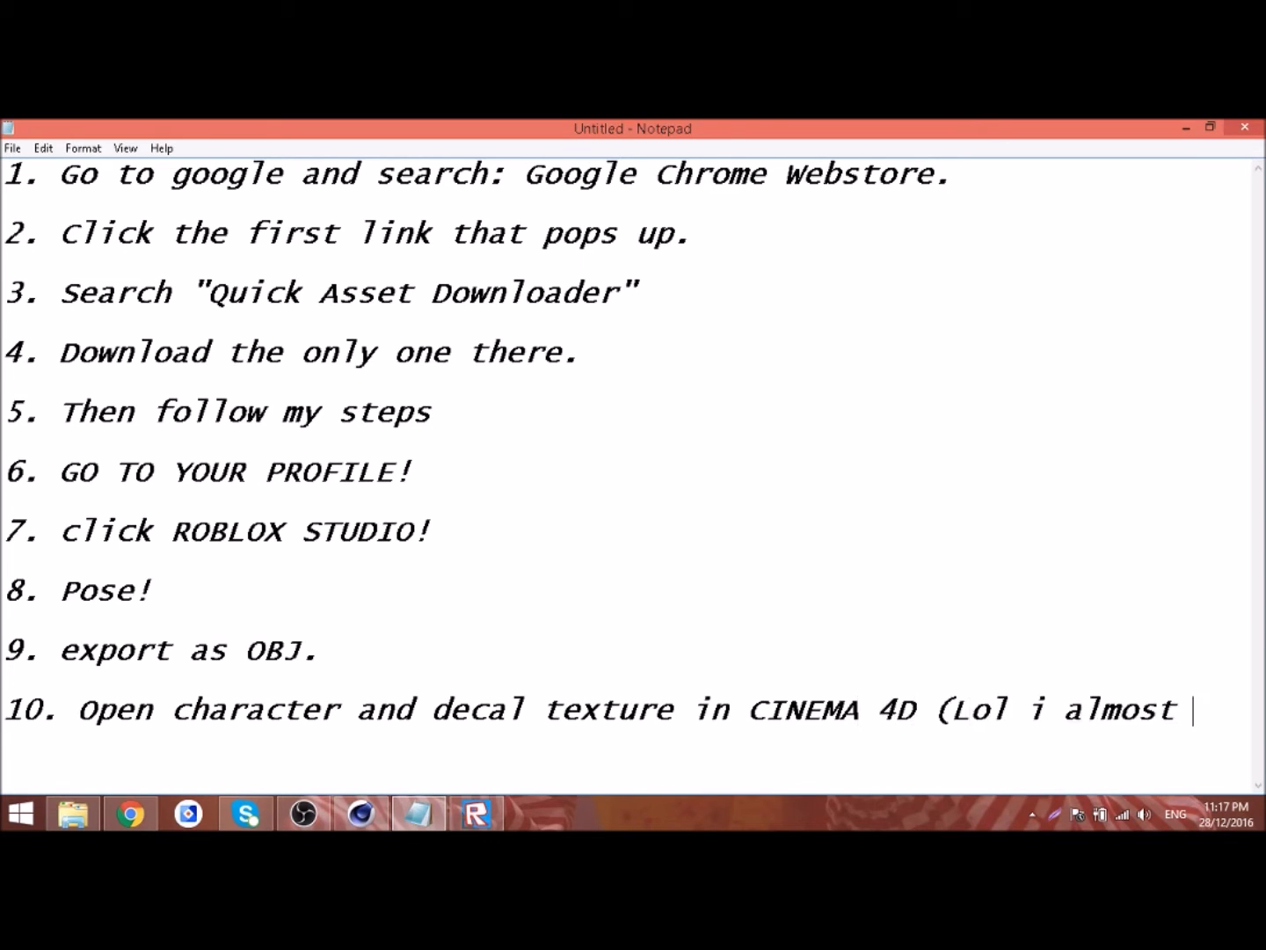
key("Return")
key("Return")
type("11.")
Import sasss.obj into CINEMA 4D via File > Open and orbit to the avatar's side
left_click(361, 813)
left_click(12, 147)
left_click(35, 216)
left_click_drag(447, 255, 444, 471)
double_click(347, 432)
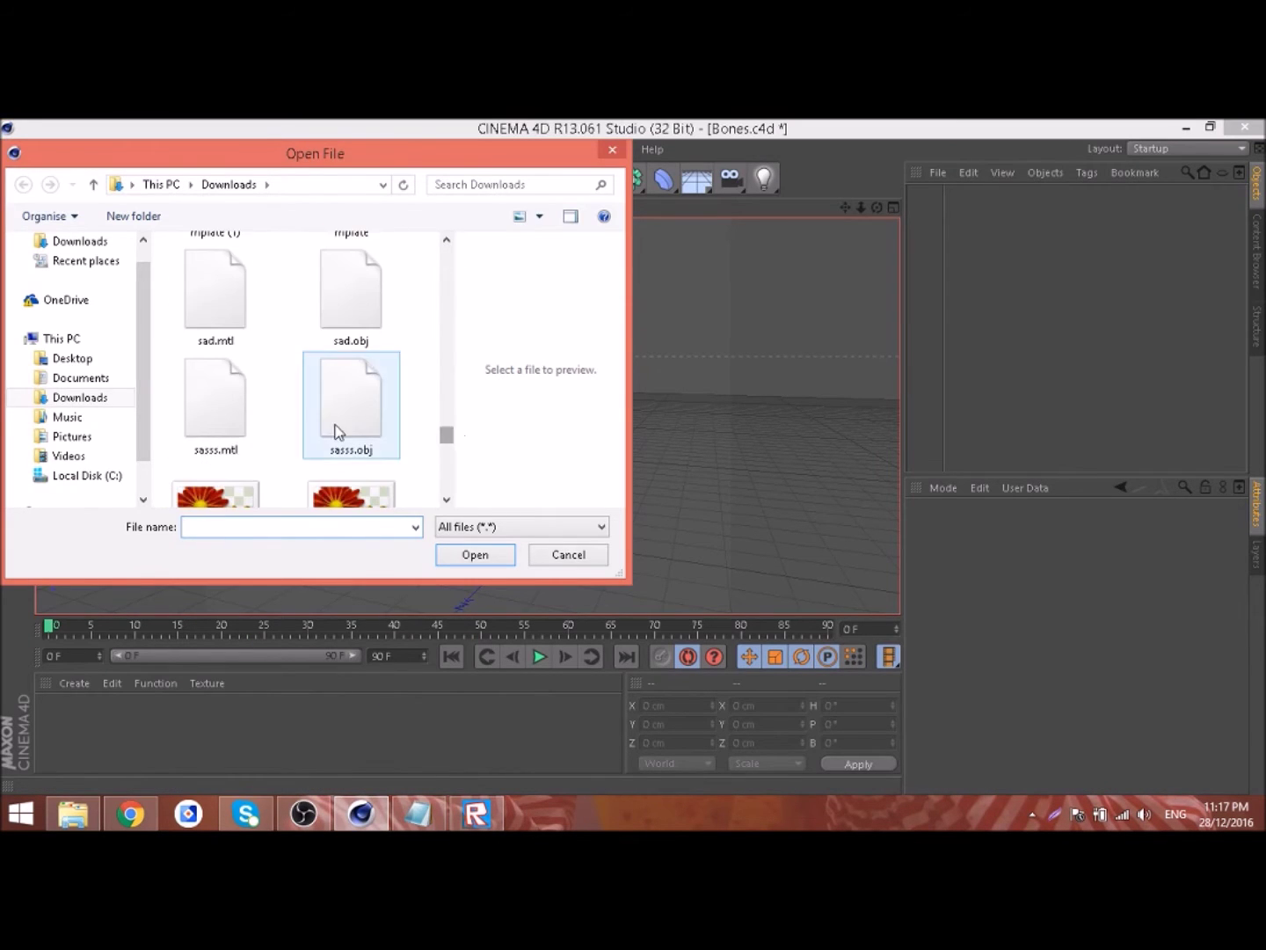
left_click(321, 583)
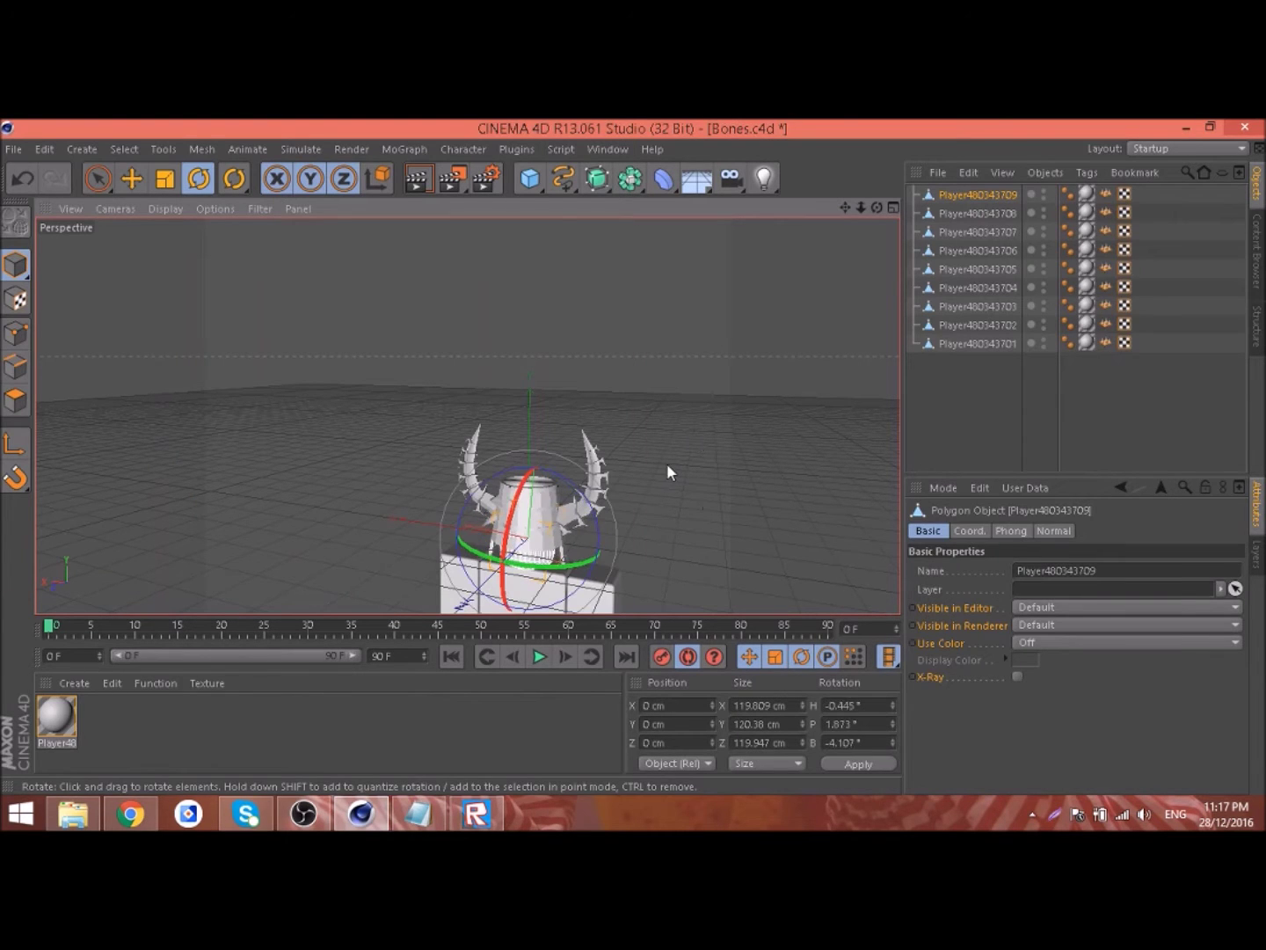
mouse_move(636, 394)
left_mouse_down("alt")
mouse_move(332, 460)
mouse_move(814, 348)
left_mouse_up("alt")
Select all avatar parts, test lifting them and undo, then open the avatar's material
left_click(369, 817)
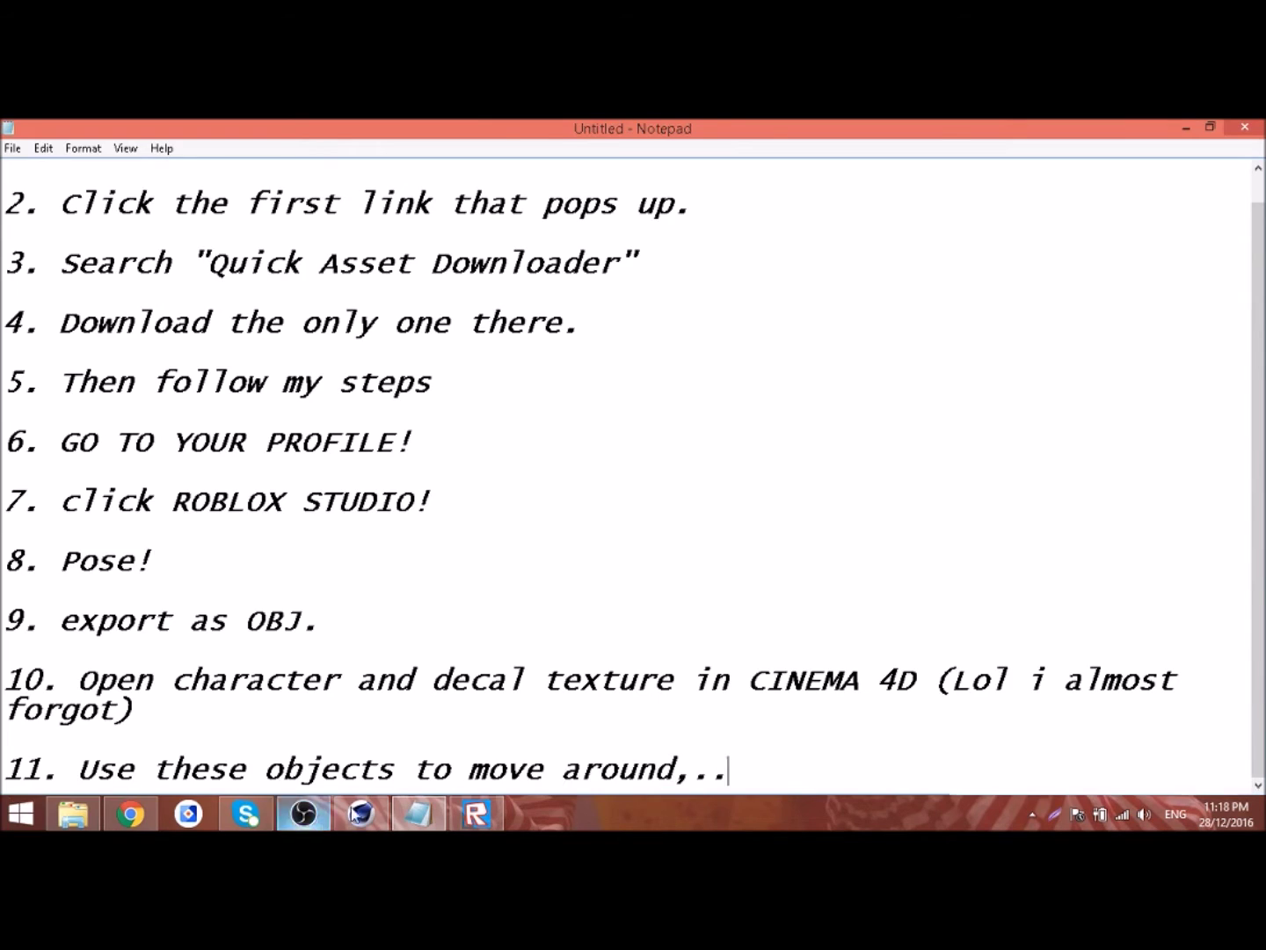
left_click(352, 812)
left_click_drag(465, 416, 469, 416, "alt")
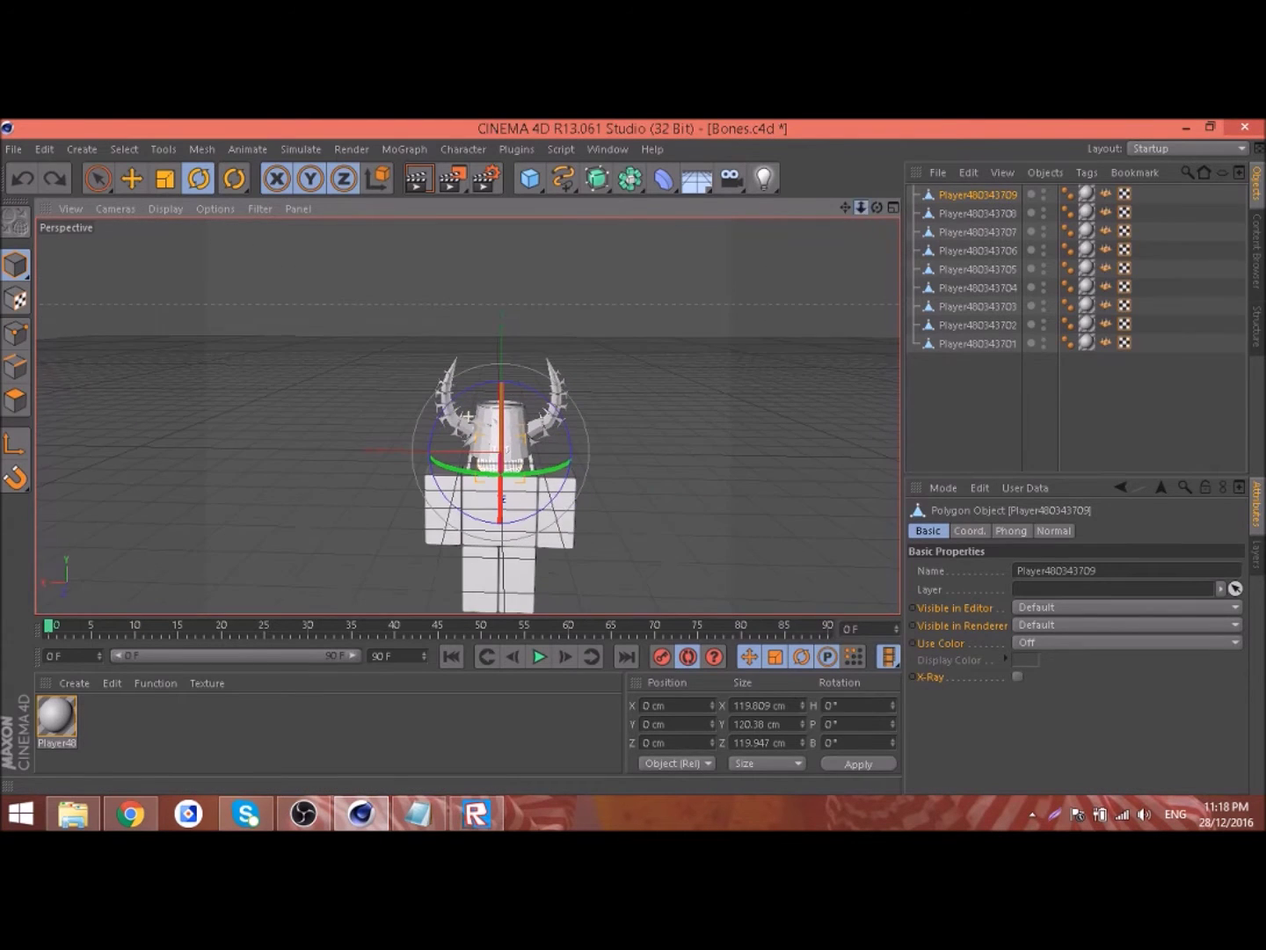
key("ctrl+a")
key("e")
mouse_move(483, 351)
left_mouse_down()
mouse_move(485, 274)
mouse_move(868, 206)
left_mouse_up()
key("ctrl+z")
left_click(757, 373)
double_click(57, 718)
Start step 12 ('12. Do') in the Notepad guide
left_click(418, 813)
key("Return")
type("12. Do")
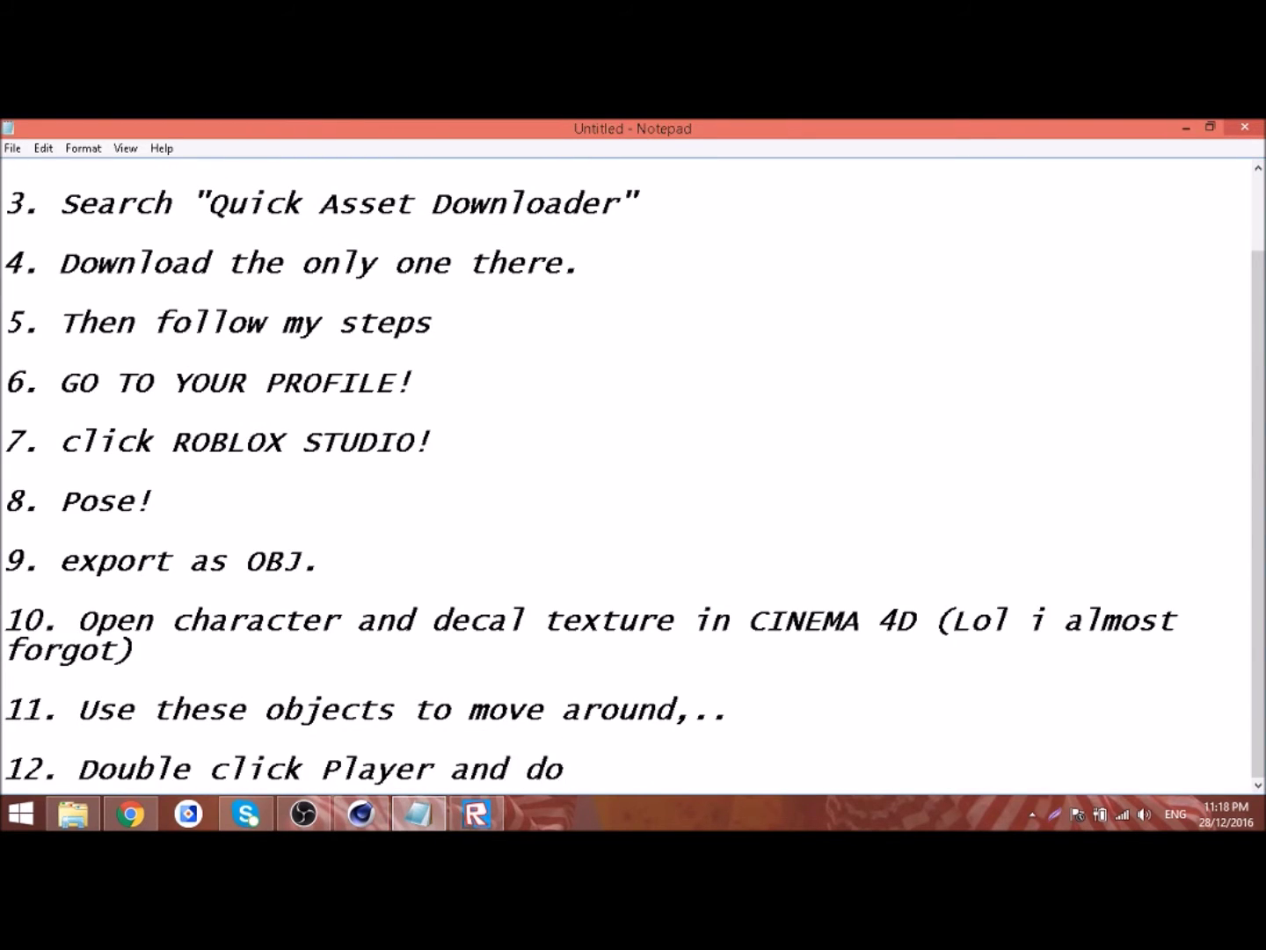
left_click(415, 821)
Load the avatar's texture image from Downloads into the material's Color texture
left_click(788, 399)
mouse_move(735, 416)
left_mouse_down()
mouse_move(734, 480)
mouse_move(700, 571)
left_mouse_up()
left_click(366, 544)
left_click(637, 439)
key("Return")
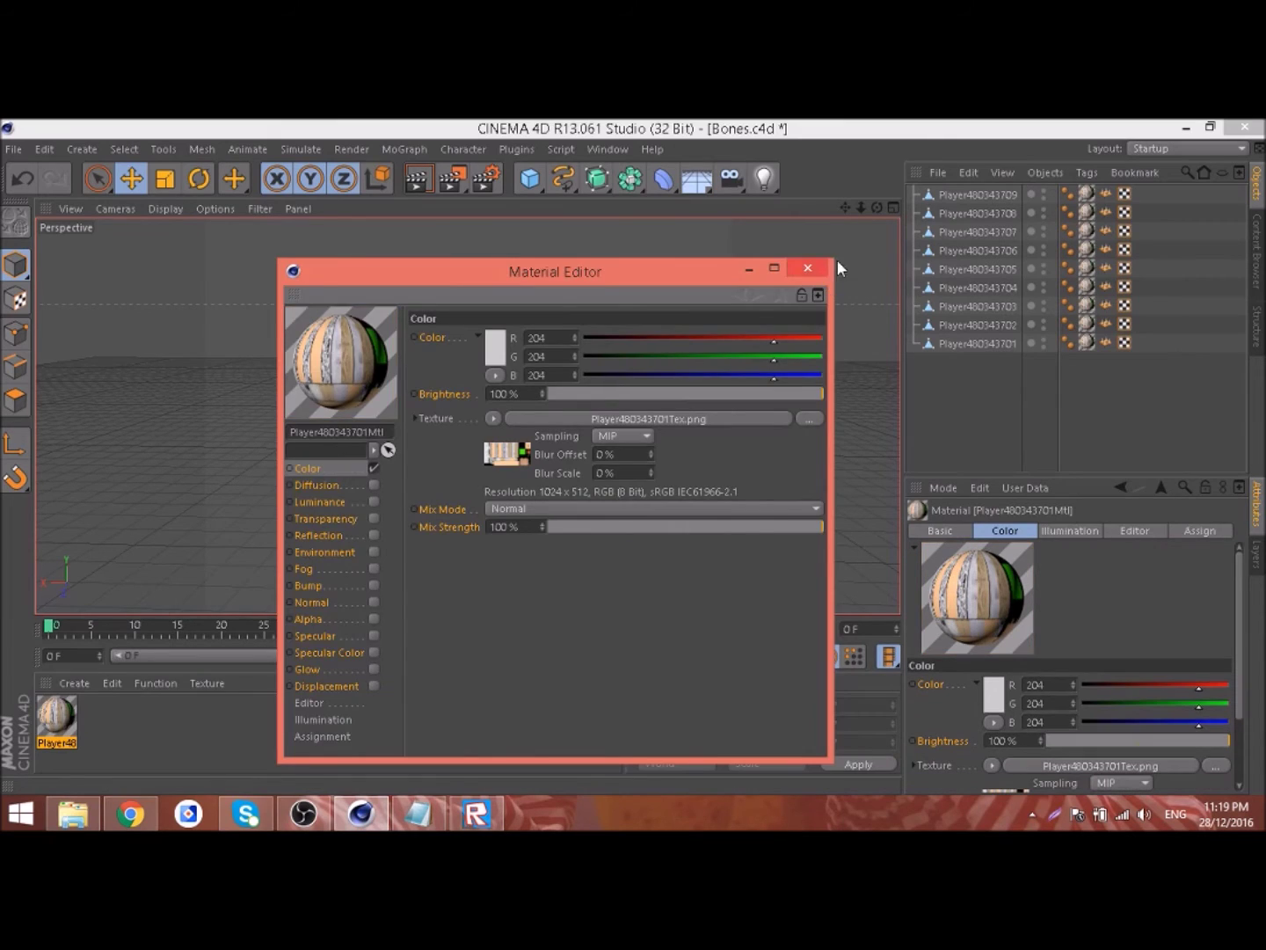
left_click(808, 266)
Set the material's Editor Texture Preview Size to No Scaling
left_click(1199, 530)
left_click(1100, 701)
left_click(1048, 517)
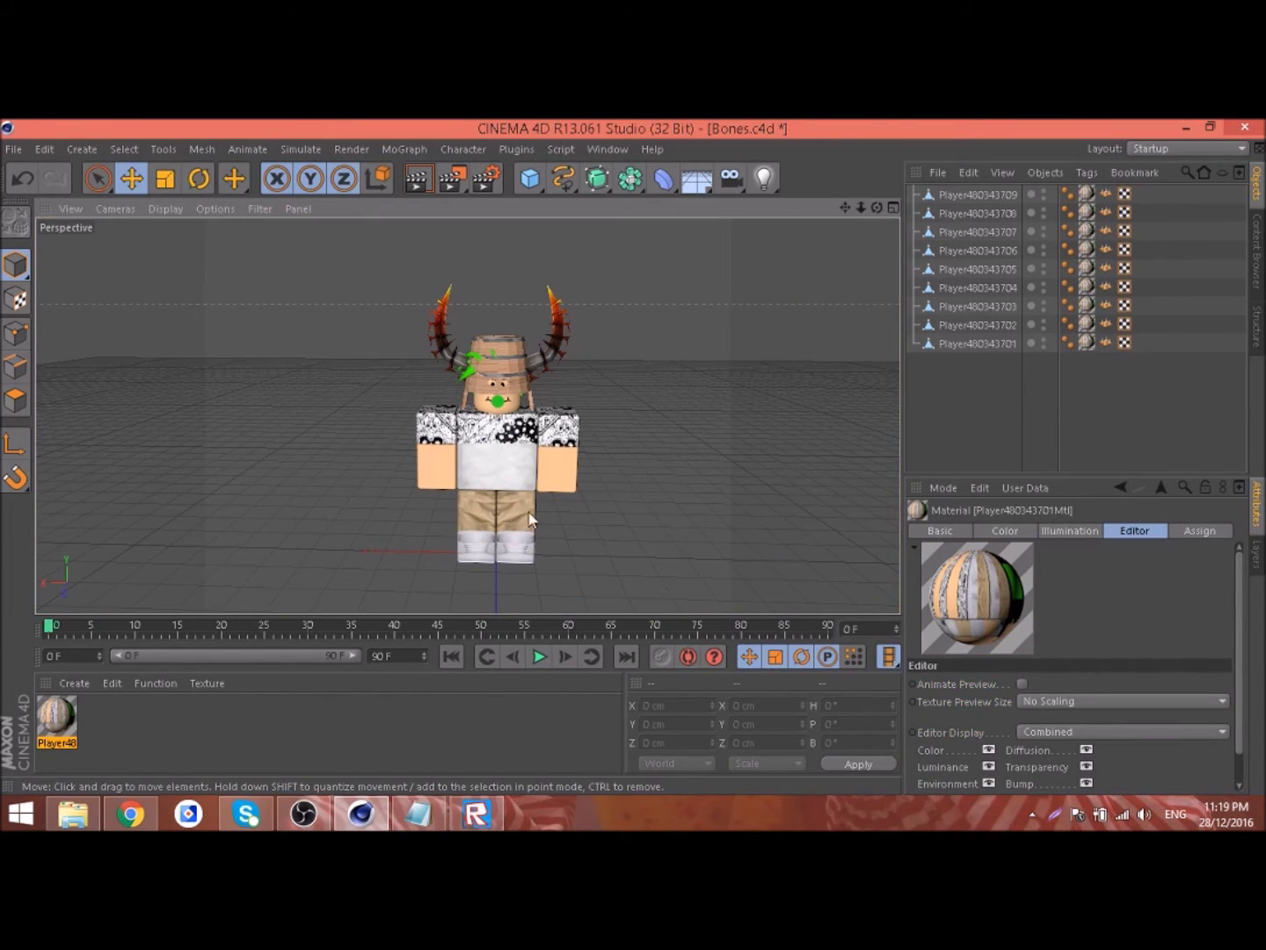
left_click(130, 812)
left_click(351, 821)
Add step 13 and begin step 14 in the Notepad guide
left_click(418, 814)
key("Return")
type("13. Now the editing..")
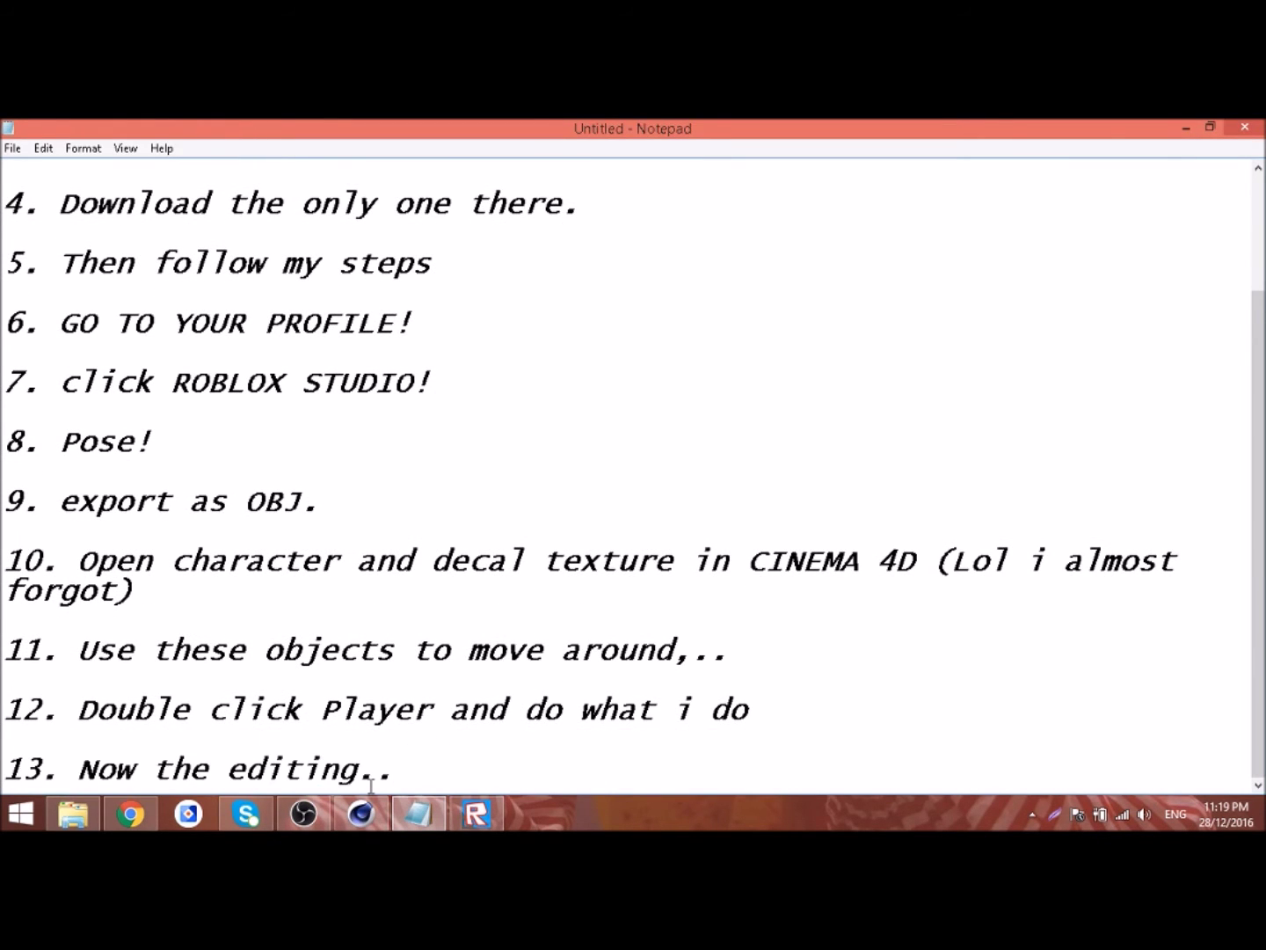
key("Return")
key("Return")
type("14. to make a animation you")
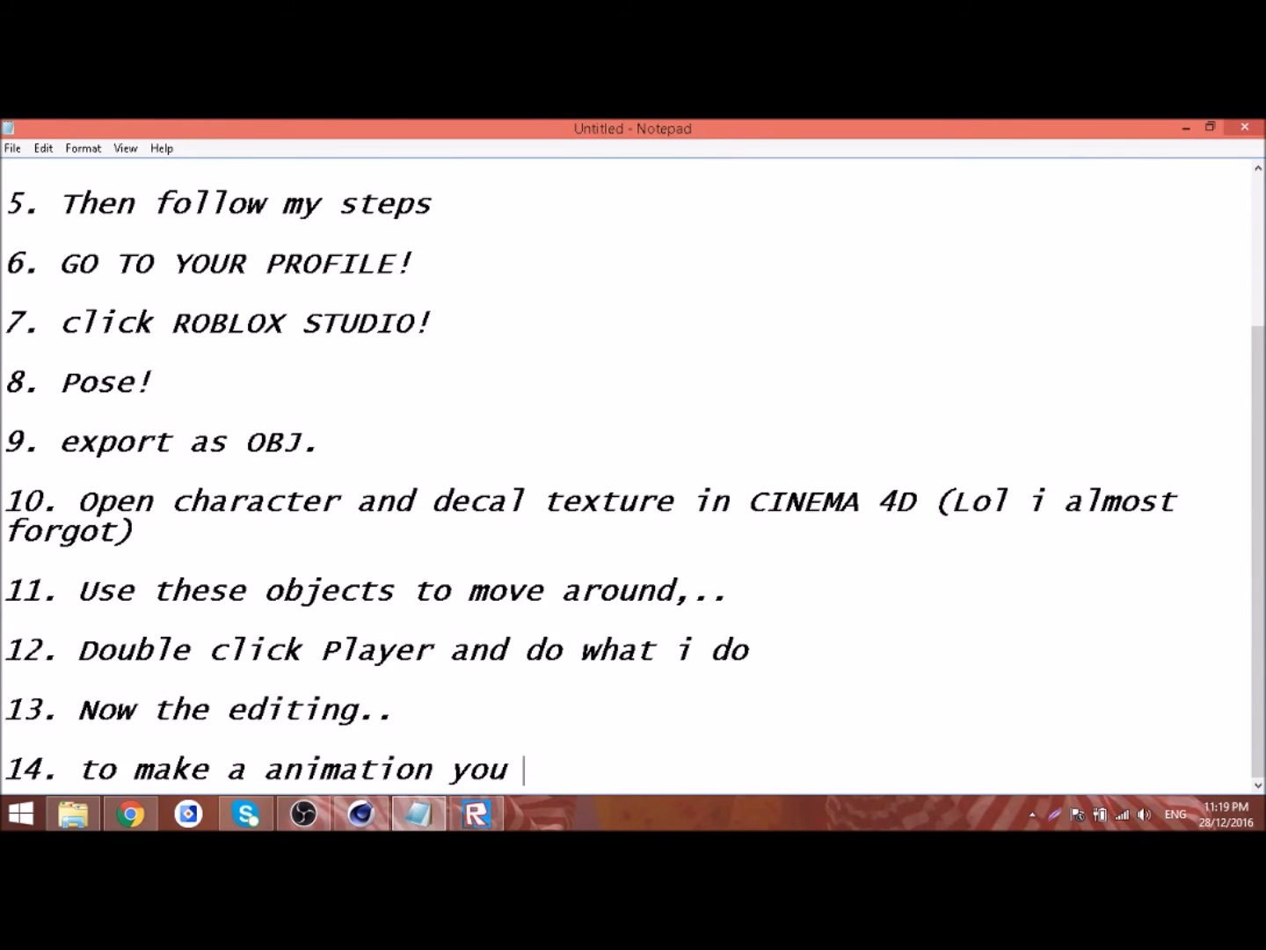
Close ROBLOX Studio, select all nine avatar parts, and advance the playhead a few frames
left_click(477, 813)
right_click(476, 814)
left_click(439, 763)
left_click(359, 814)
key("ctrl+a")
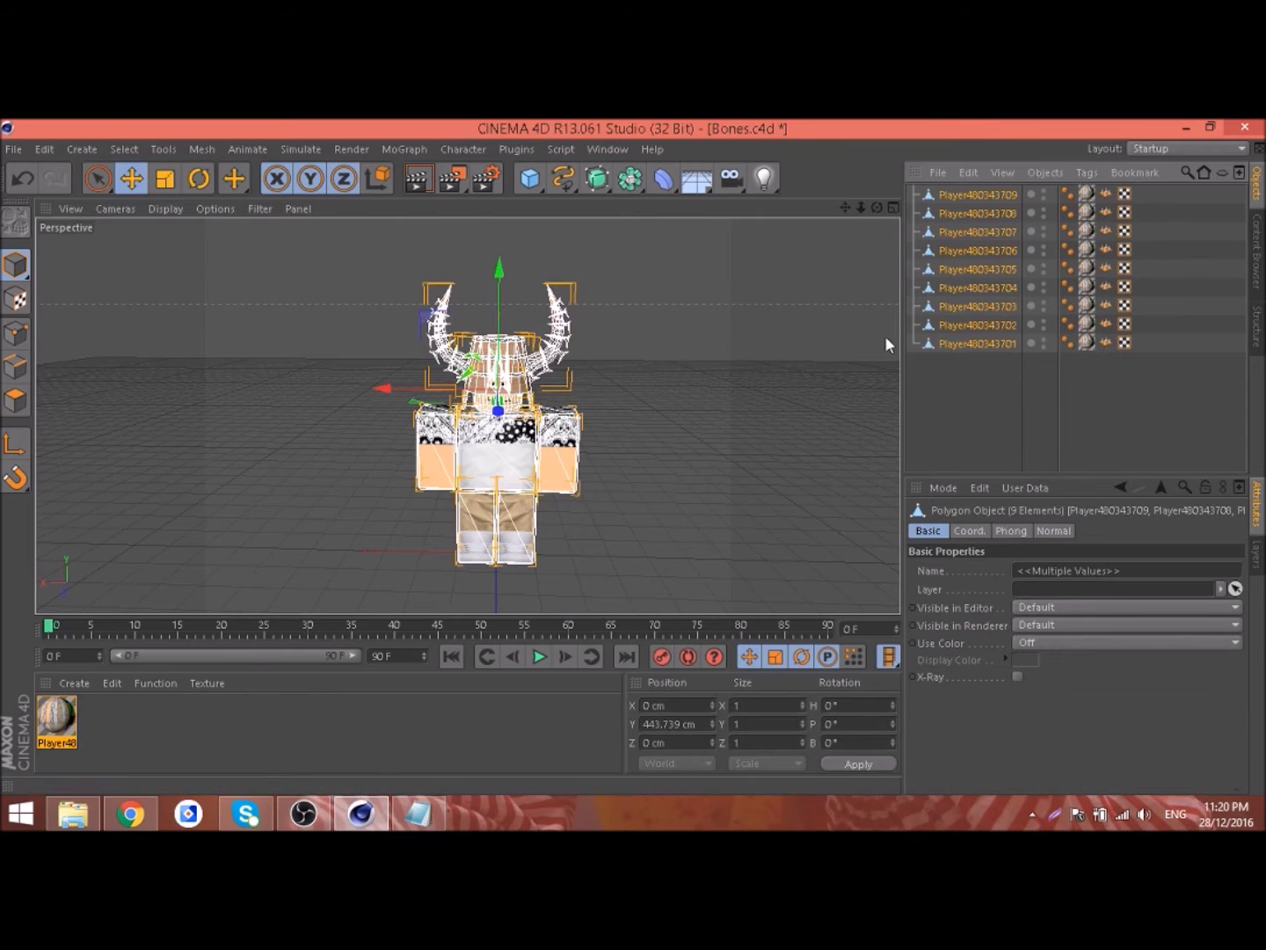
left_click(75, 627)
Type step 15 in the Notepad guide, deleting a stray letter
left_click(420, 813)
key("Return")
key("Return")
type("15. change that green line to how much")
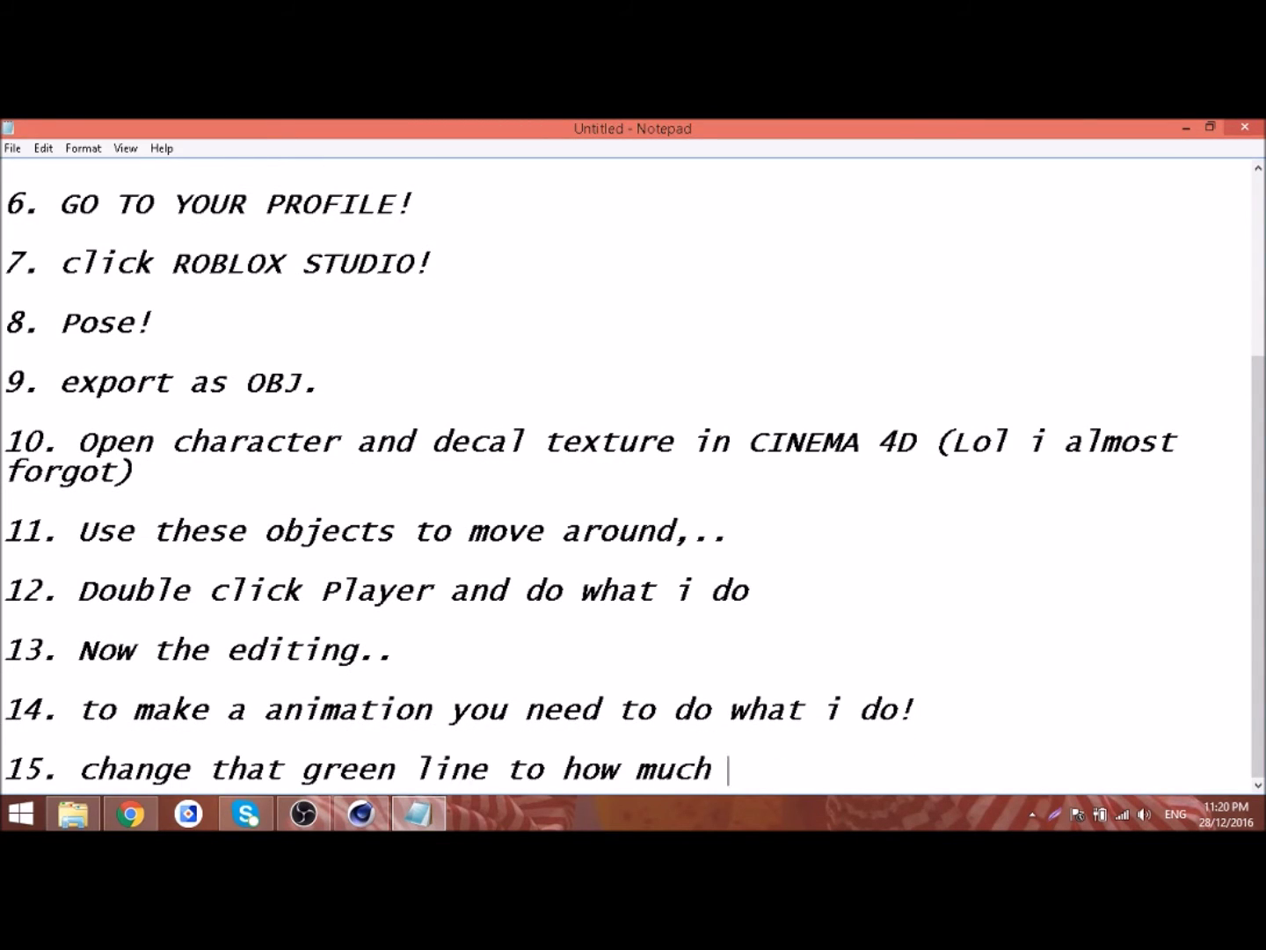
type("cording to be and every scene h")
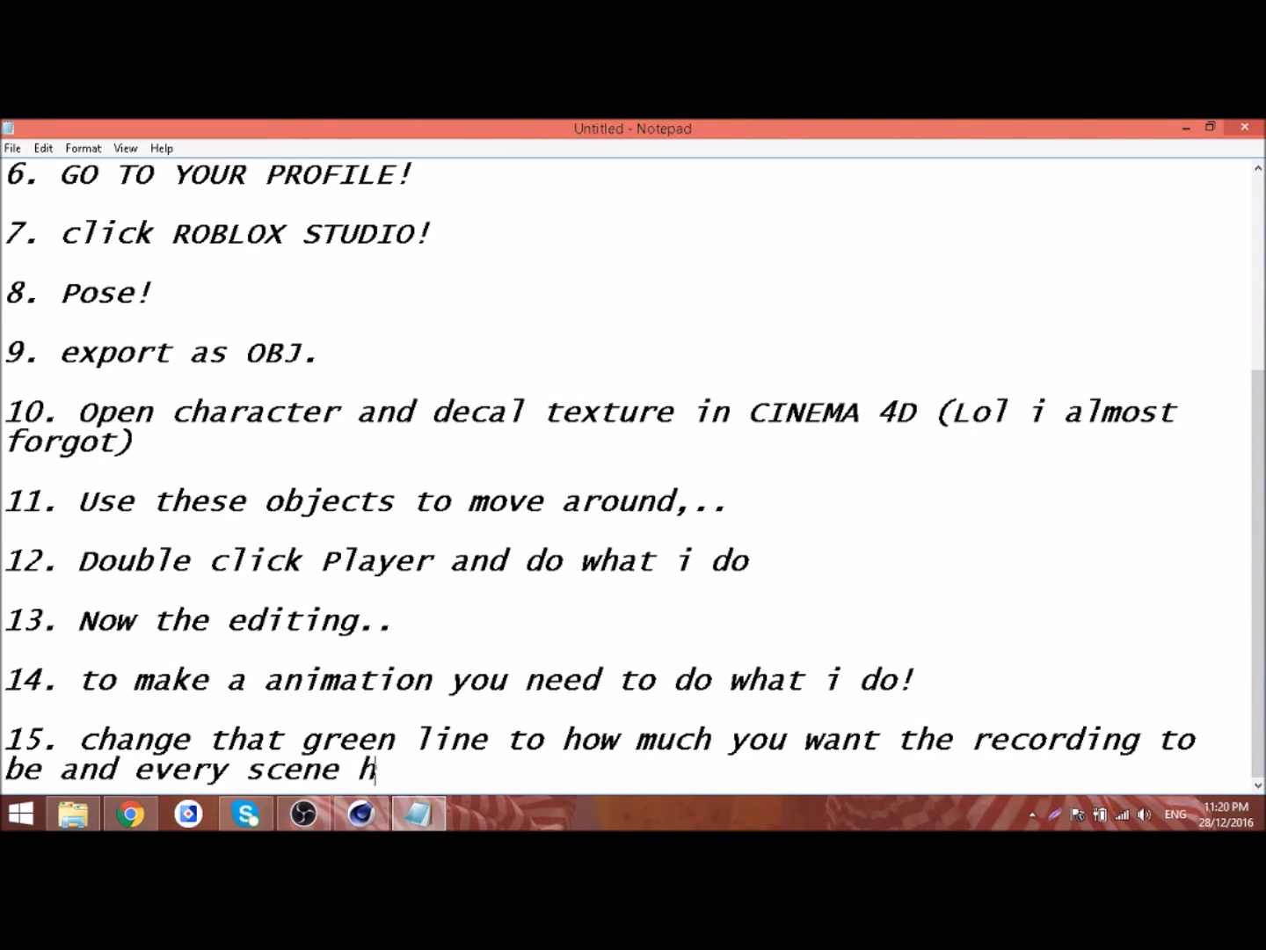
key("BackSpace")
Rotate the avatar's legs into the first walk pose, swinging one lower leg backward
left_click(361, 813)
mouse_move(676, 410)
left_mouse_down("alt")
mouse_move(414, 409)
mouse_move(351, 454)
left_mouse_up("alt")
left_click(387, 439)
key("r")
left_click(440, 541)
left_click_drag(356, 354, 495, 613)
left_click(391, 555)
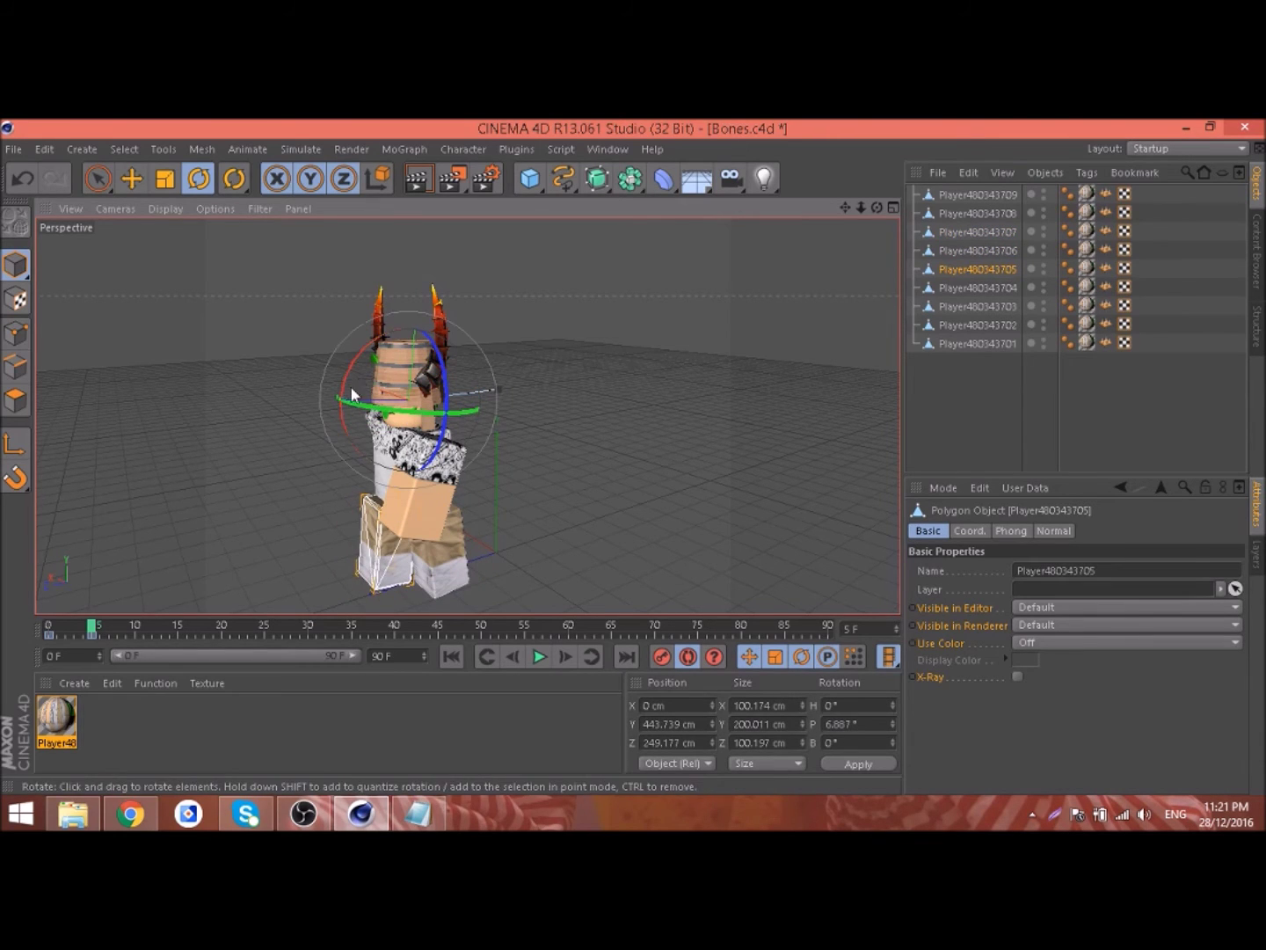
At frame 10, turn the head and tilt the torso forward
left_click(136, 624)
key("ctrl+a")
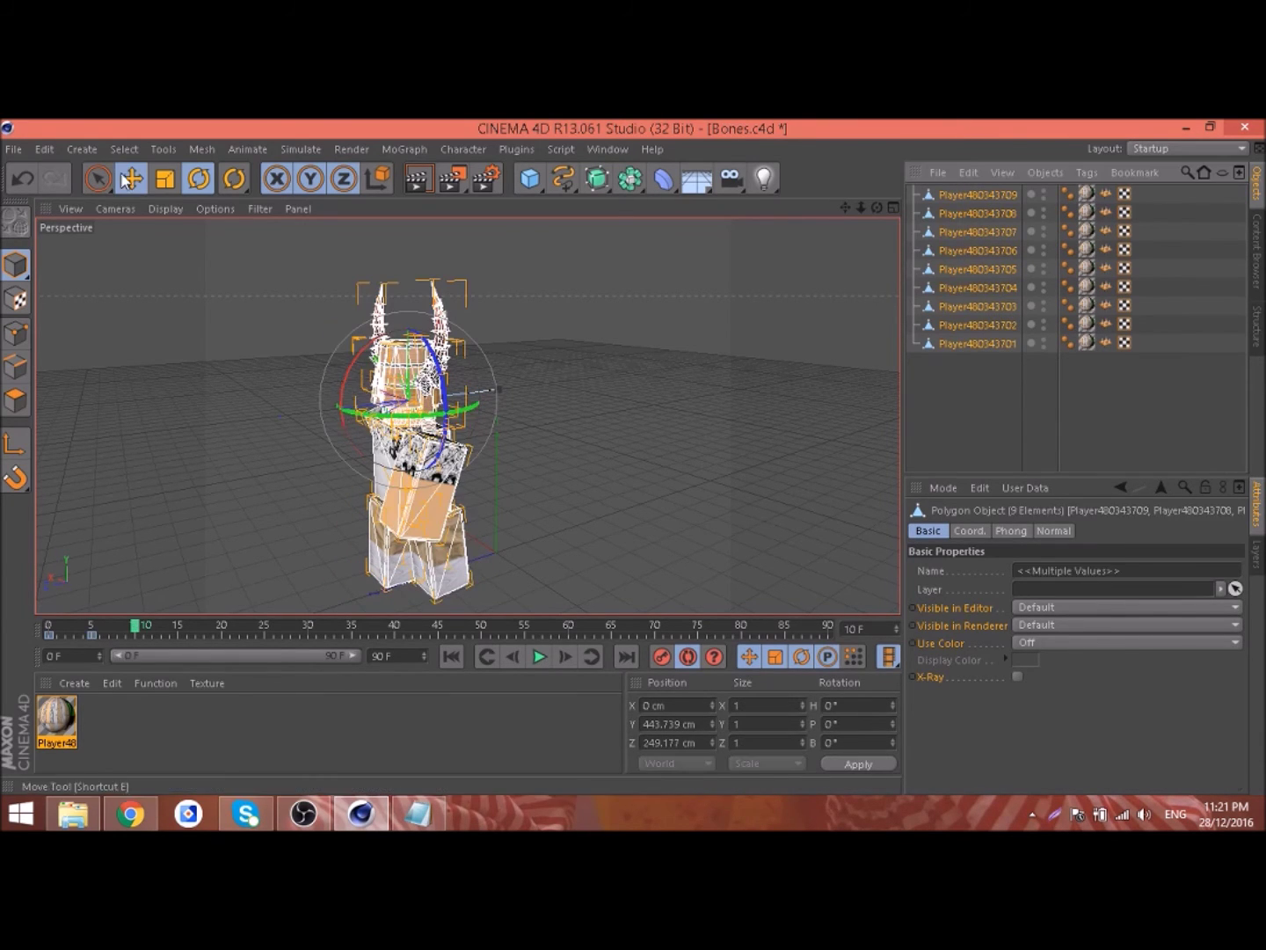
key("e")
left_click(976, 250)
key("r")
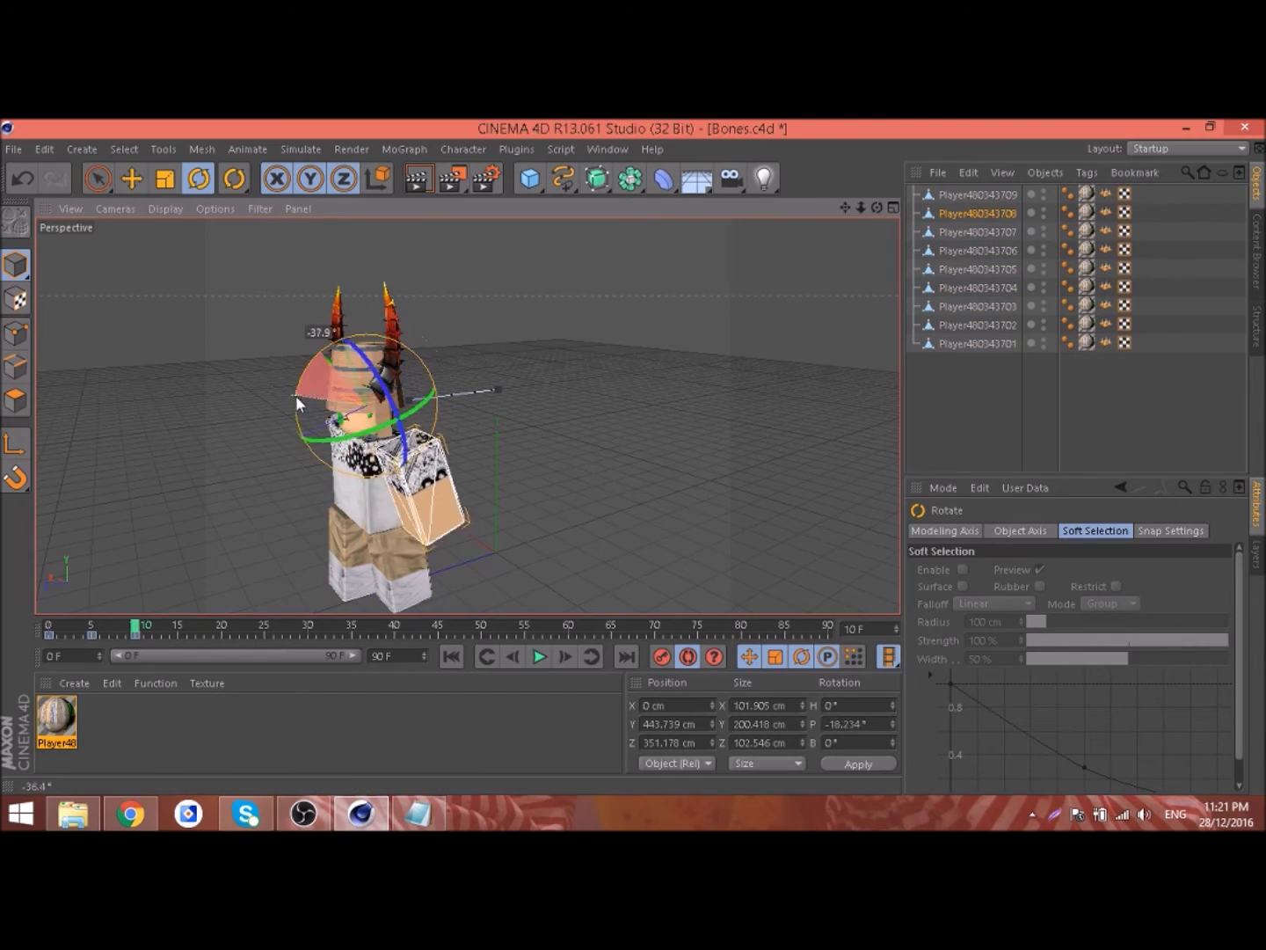
left_click(309, 368)
left_click(351, 457)
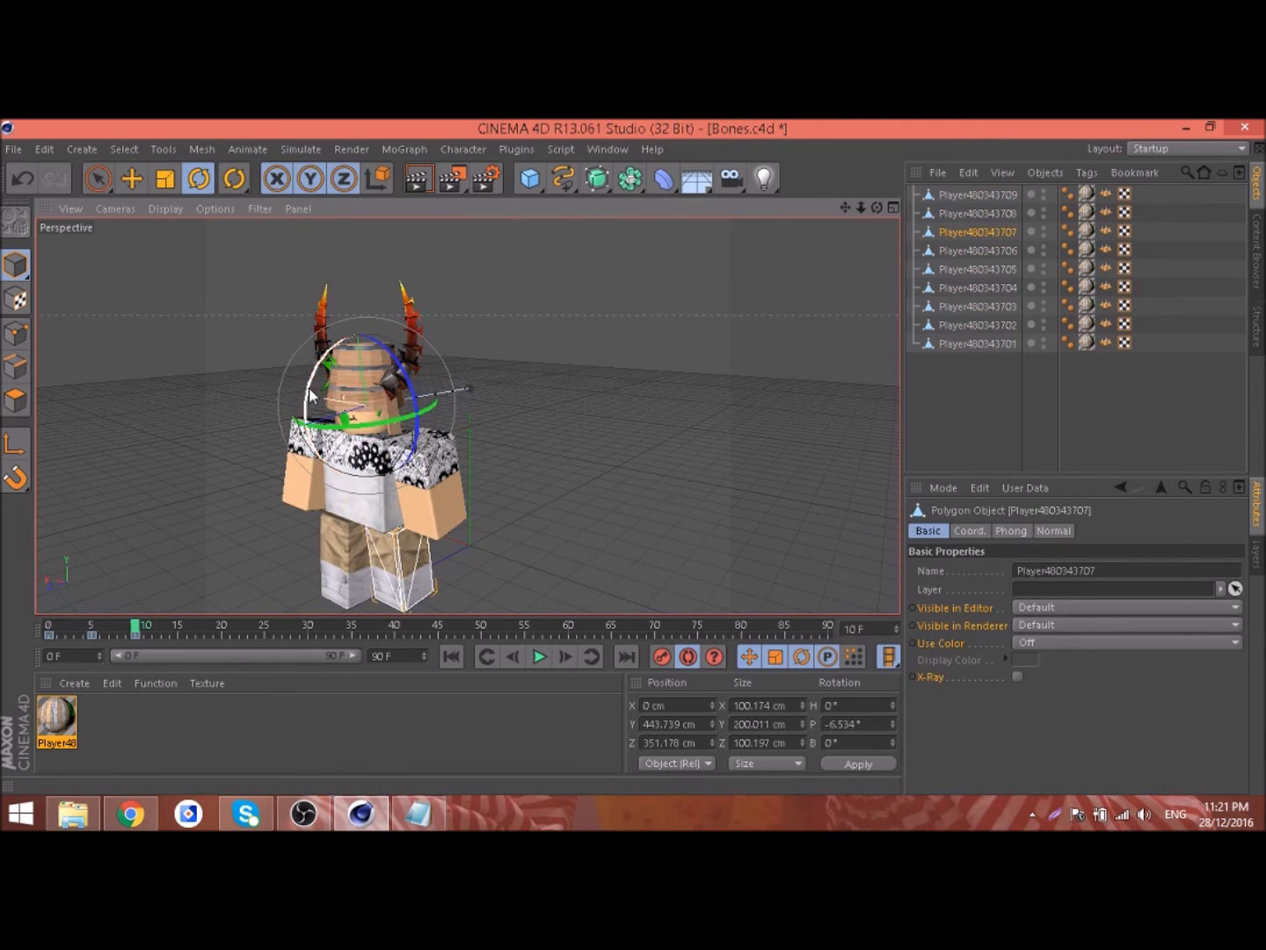
left_click_drag(309, 440, 314, 415)
At frame 15, turn the head and swing a leg into the next pose
left_click_drag(136, 630, 178, 630)
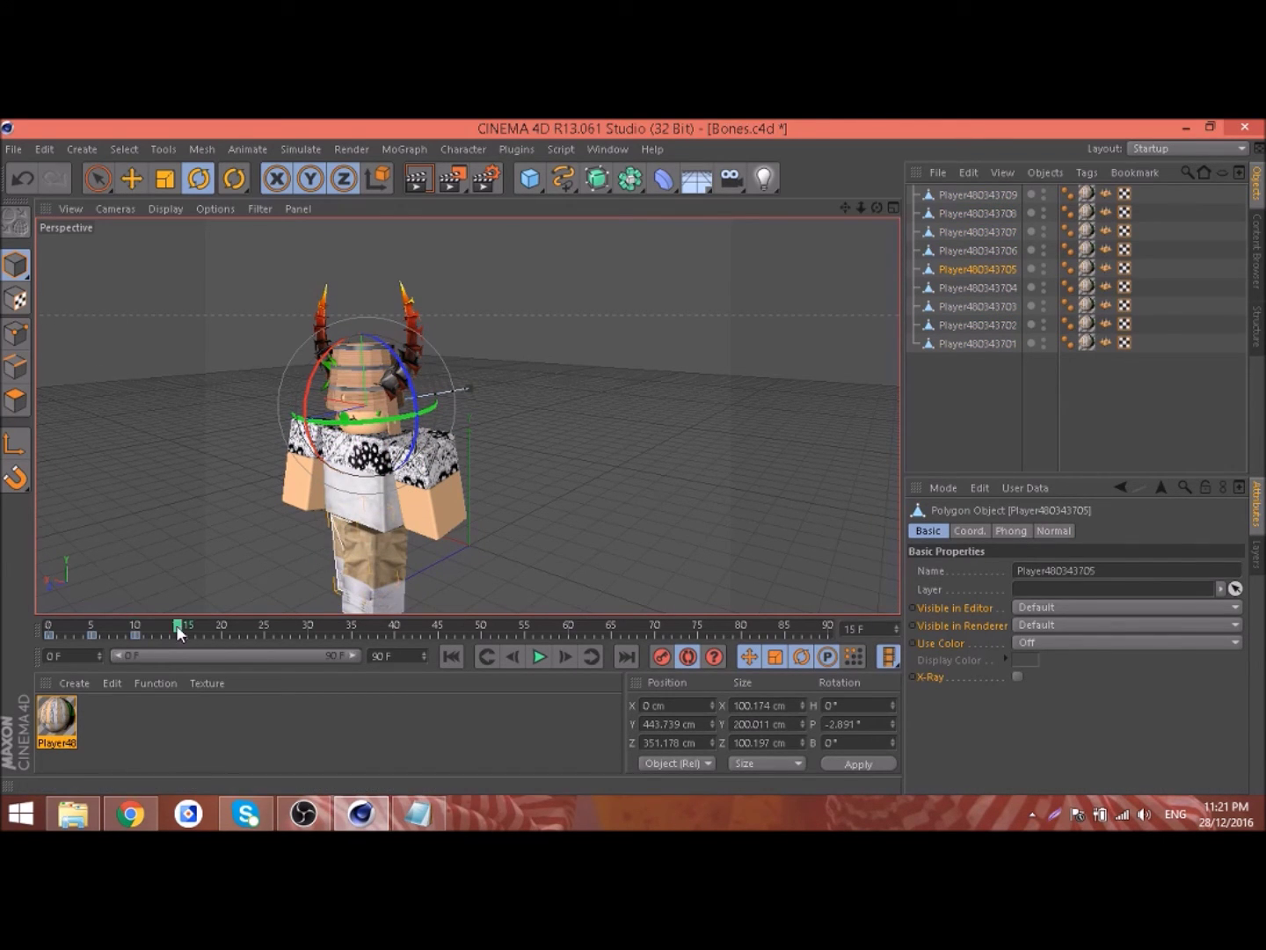
key("ctrl+a")
key("e")
mouse_move(418, 402)
left_mouse_down("alt")
mouse_move(406, 297)
mouse_move(387, 337)
left_mouse_up("alt")
left_click(432, 289)
key("r")
left_click(406, 288)
left_click(436, 432)
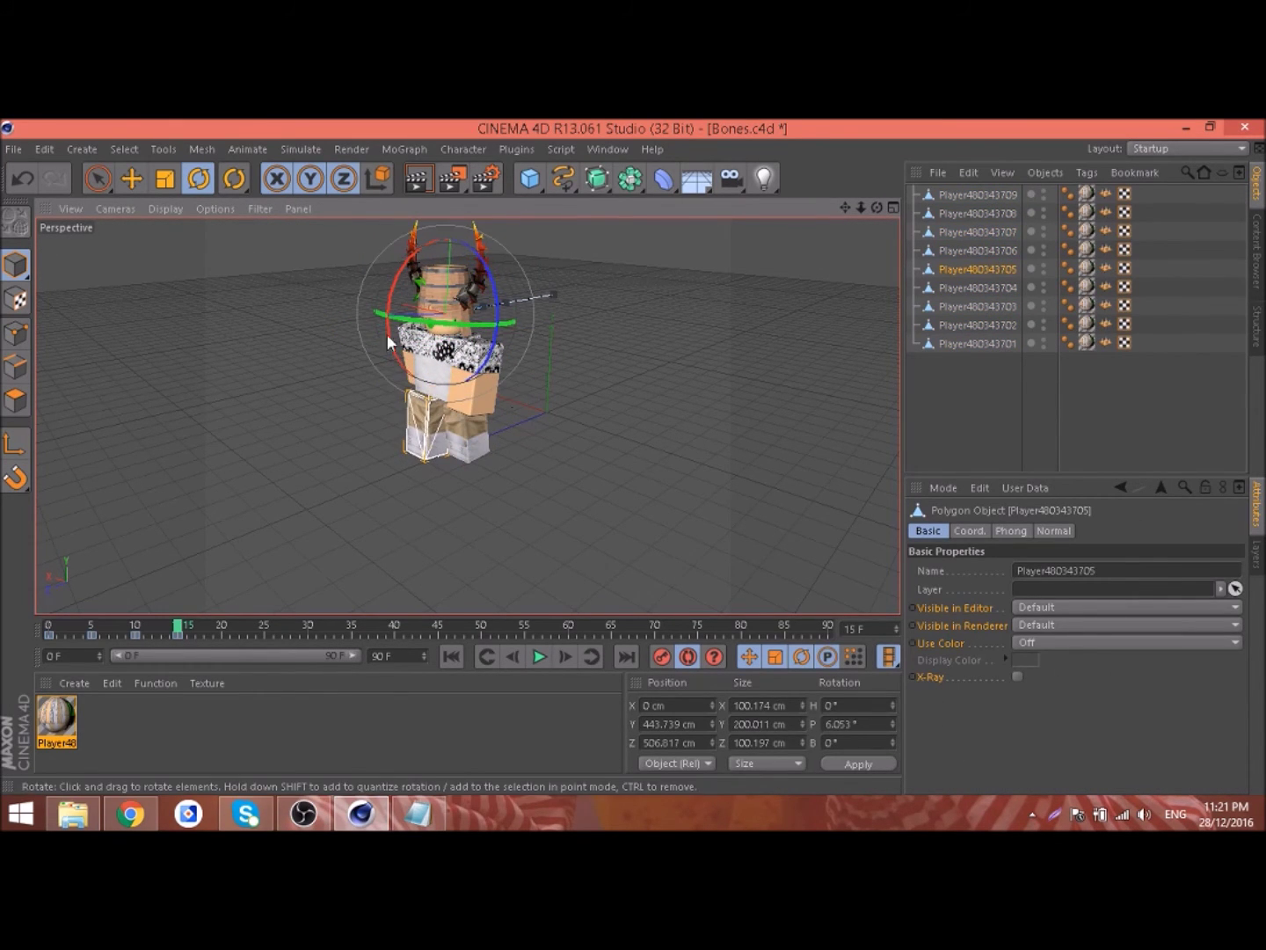
Near frame 20, tilt the head and rotate a leg for the final pose
key("ctrl+a")
left_click(218, 628)
left_click(199, 178)
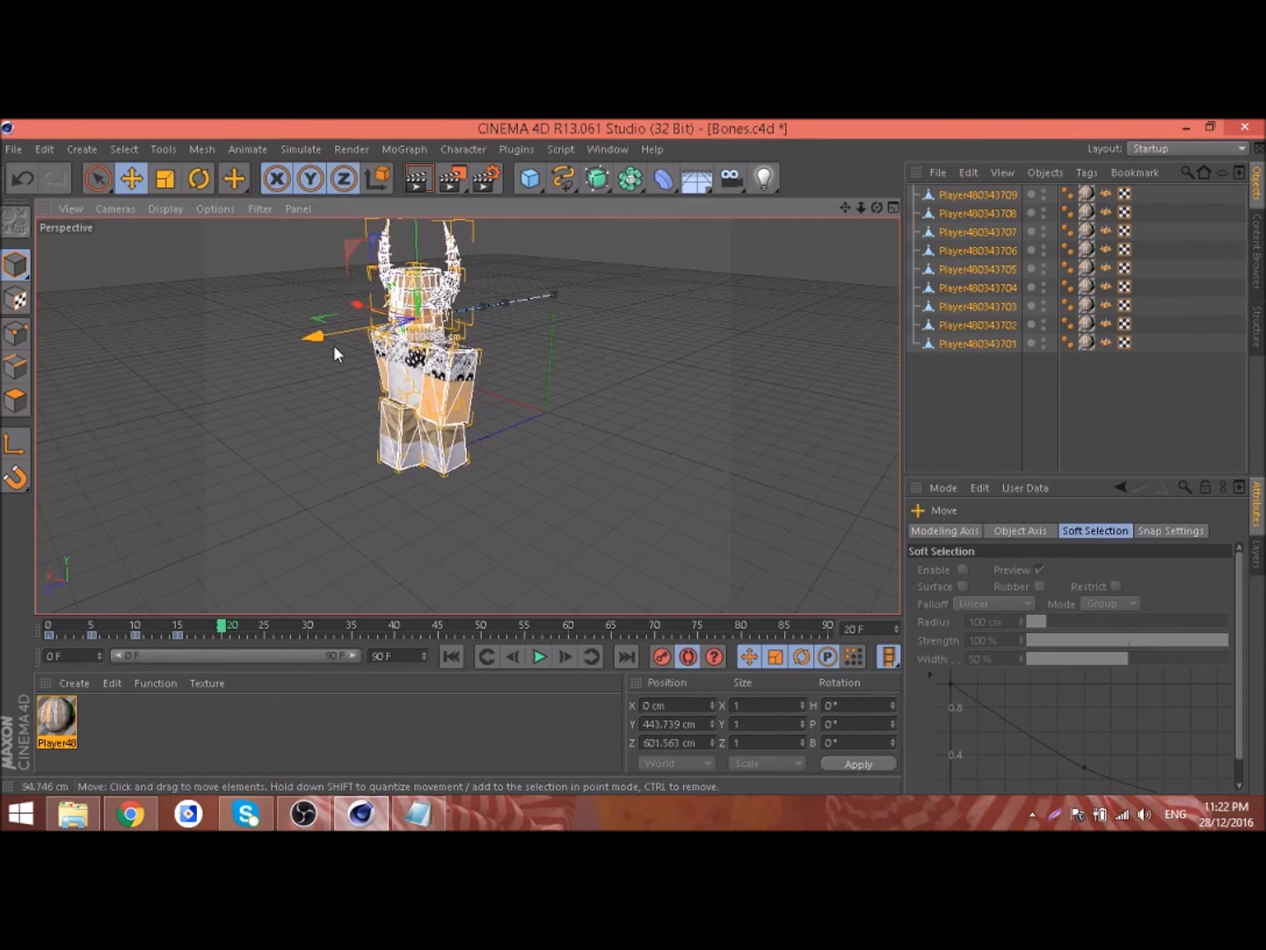
left_click(418, 289)
left_click_drag(387, 264, 369, 326)
left_click(431, 435)
left_click(331, 496)
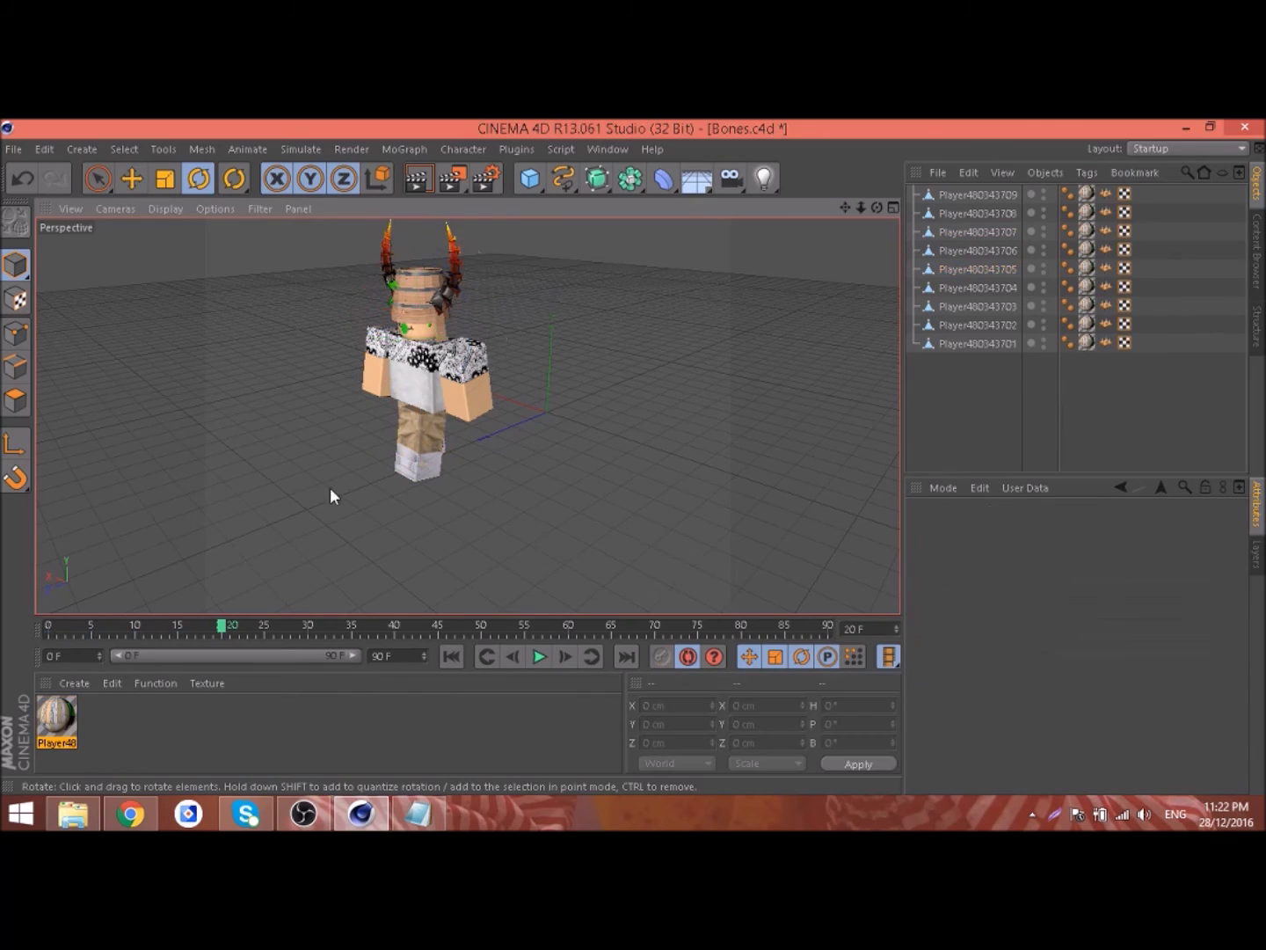
Start a 'Simple walk animation' heading with a numbered list in the notes
key("alt+Tab")
key("Return")
key("Return")
type("Sim")
key("Return")
key("Return")
type("1.")
key("alt+Tab")
left_click_drag(575, 466, 545, 412, "alt")
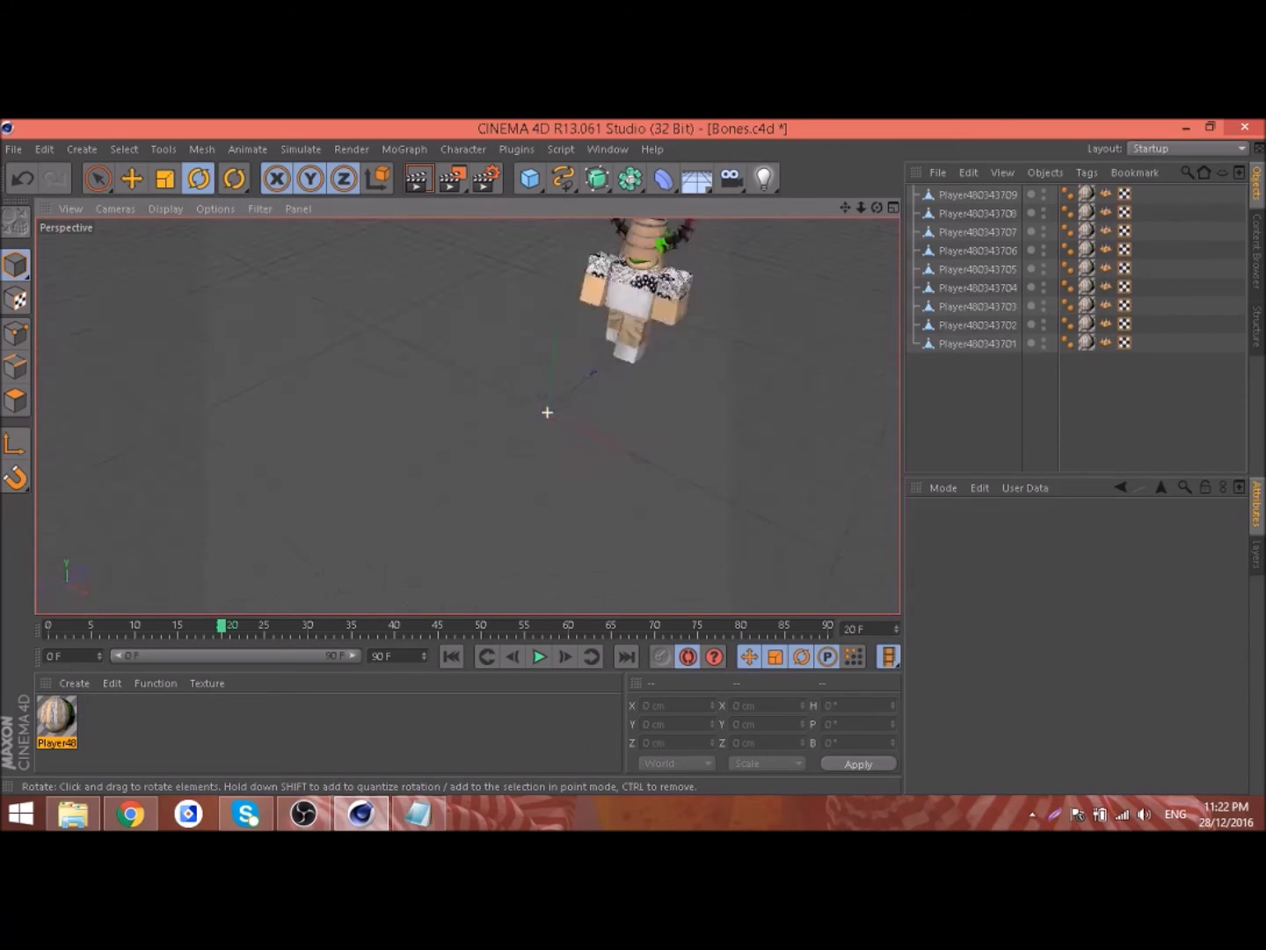
key("alt+Tab")
key("alt+Tab")
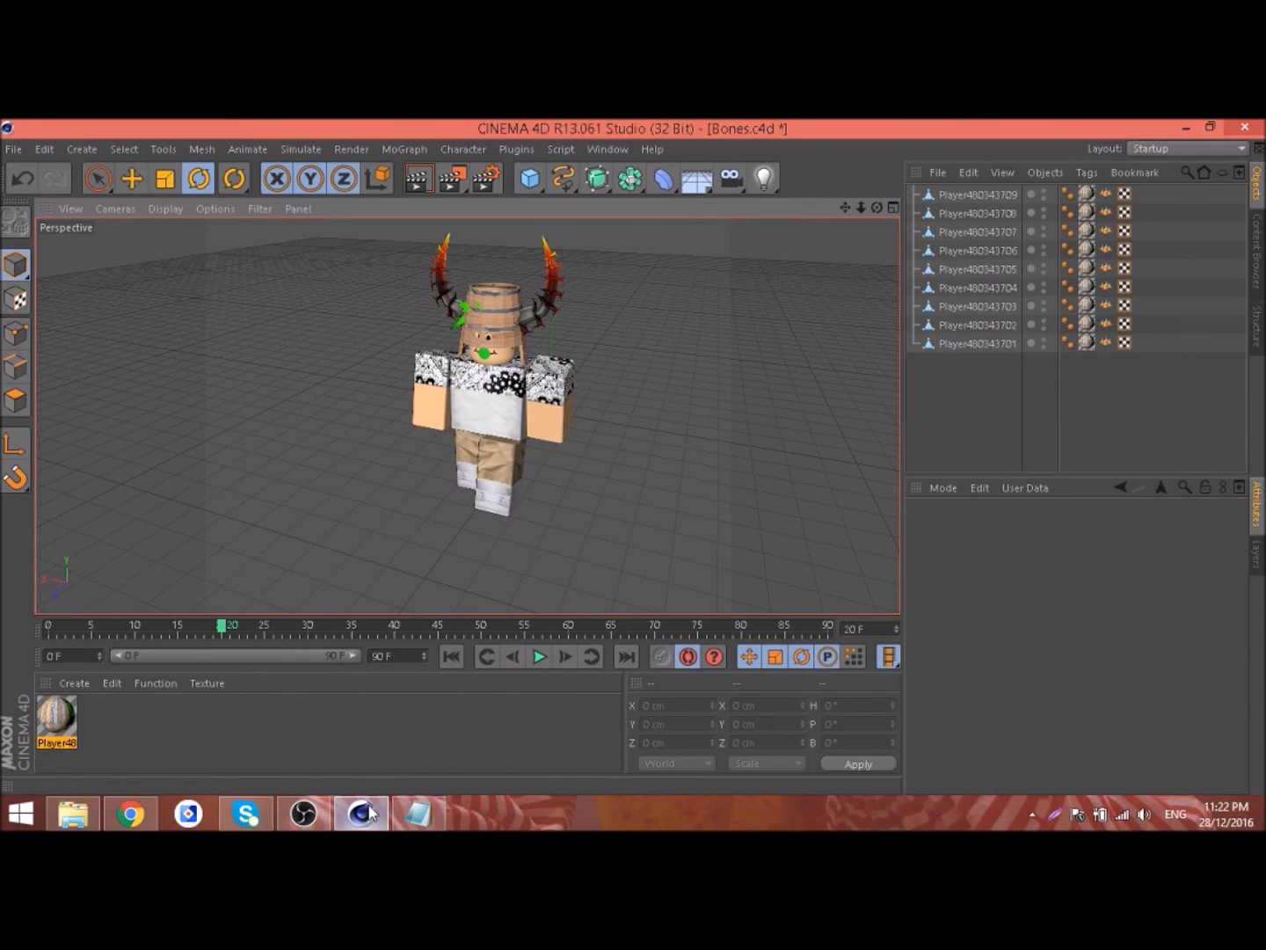
left_click(418, 813)
Note 'When you are done follow what i do', then render and play the Full Render preview
type("When you are done follow what i do")
left_click(360, 813)
left_click(350, 149)
left_click(391, 257)
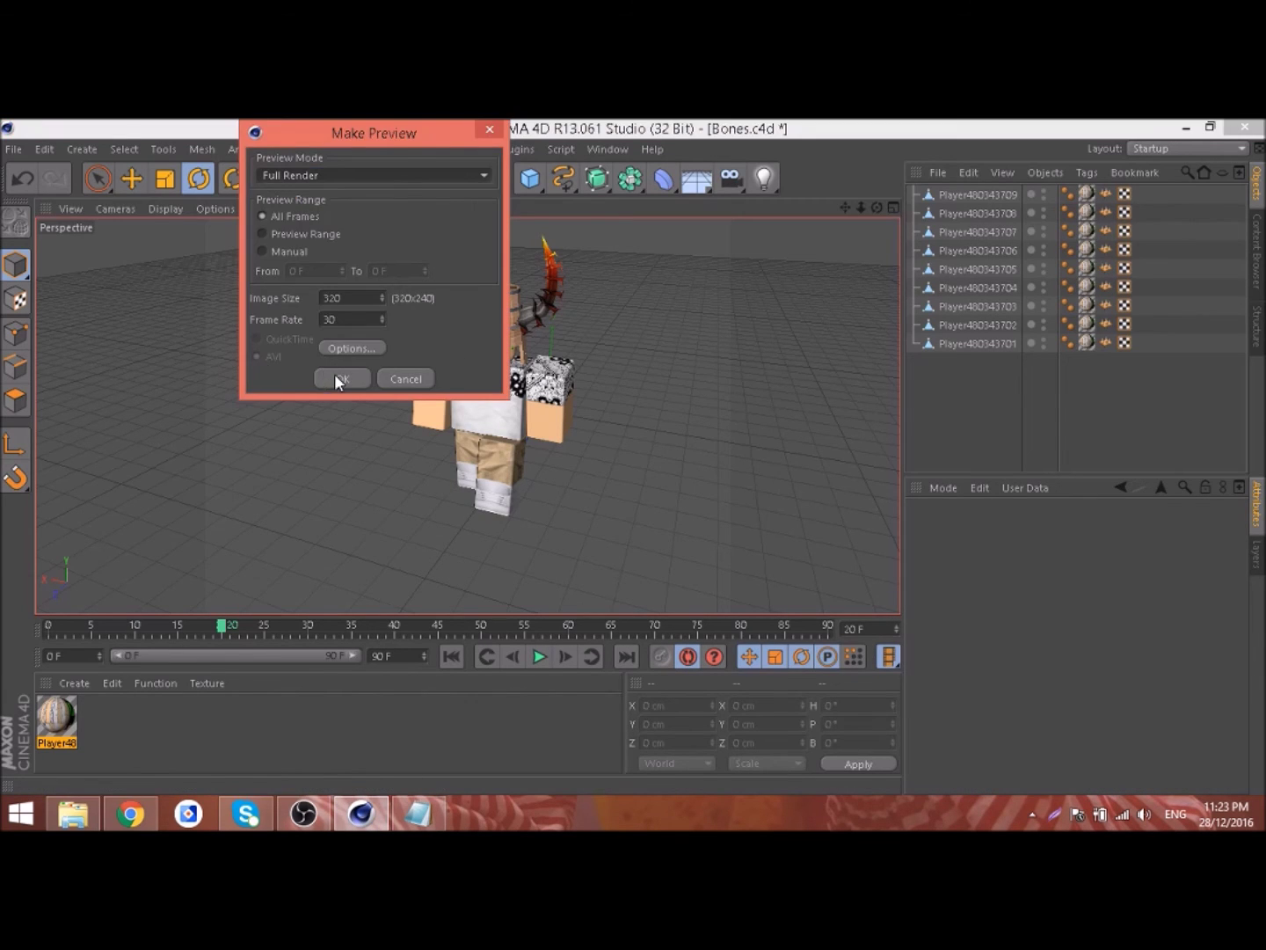
left_click(338, 376)
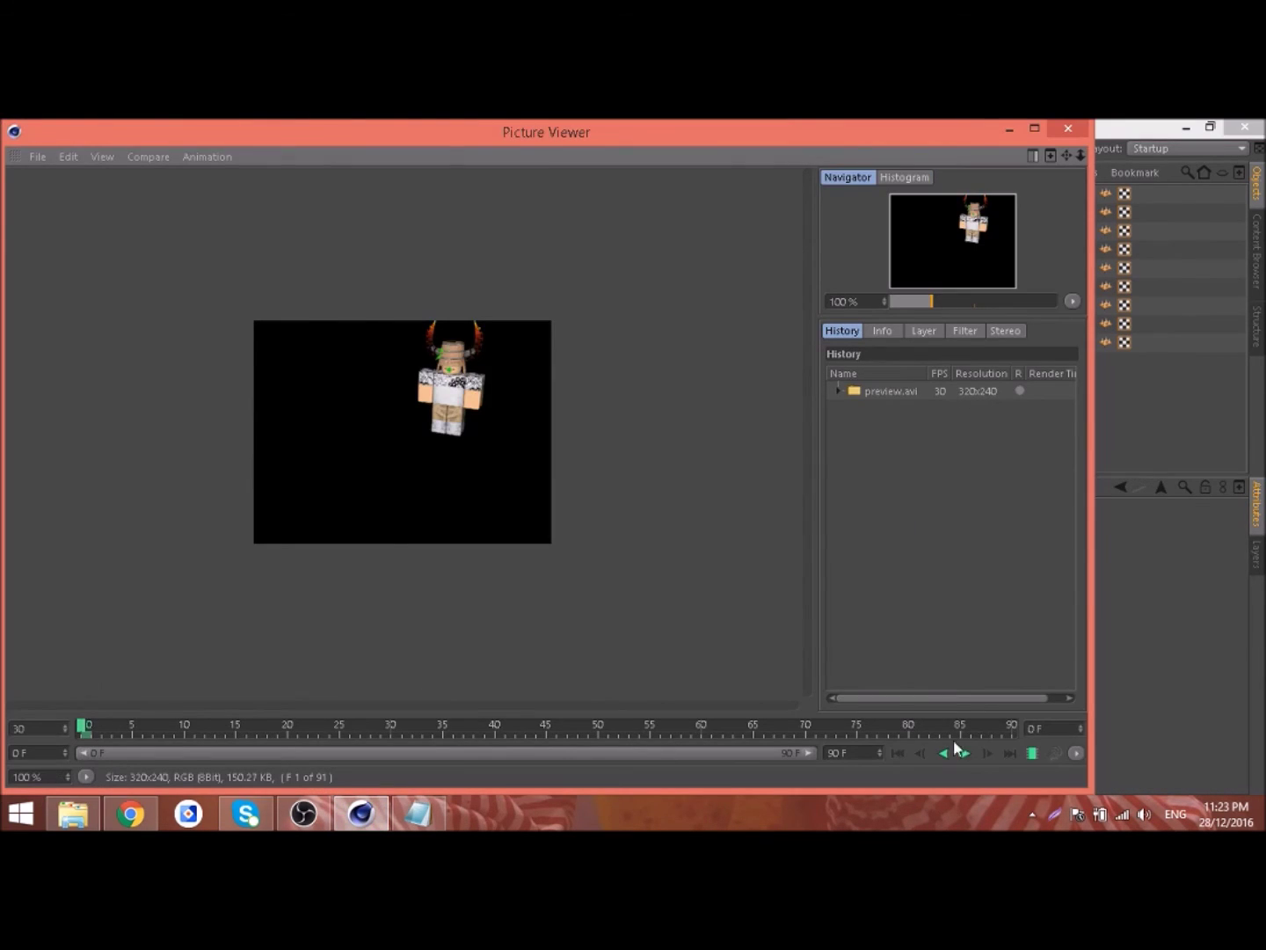
left_click(965, 753)
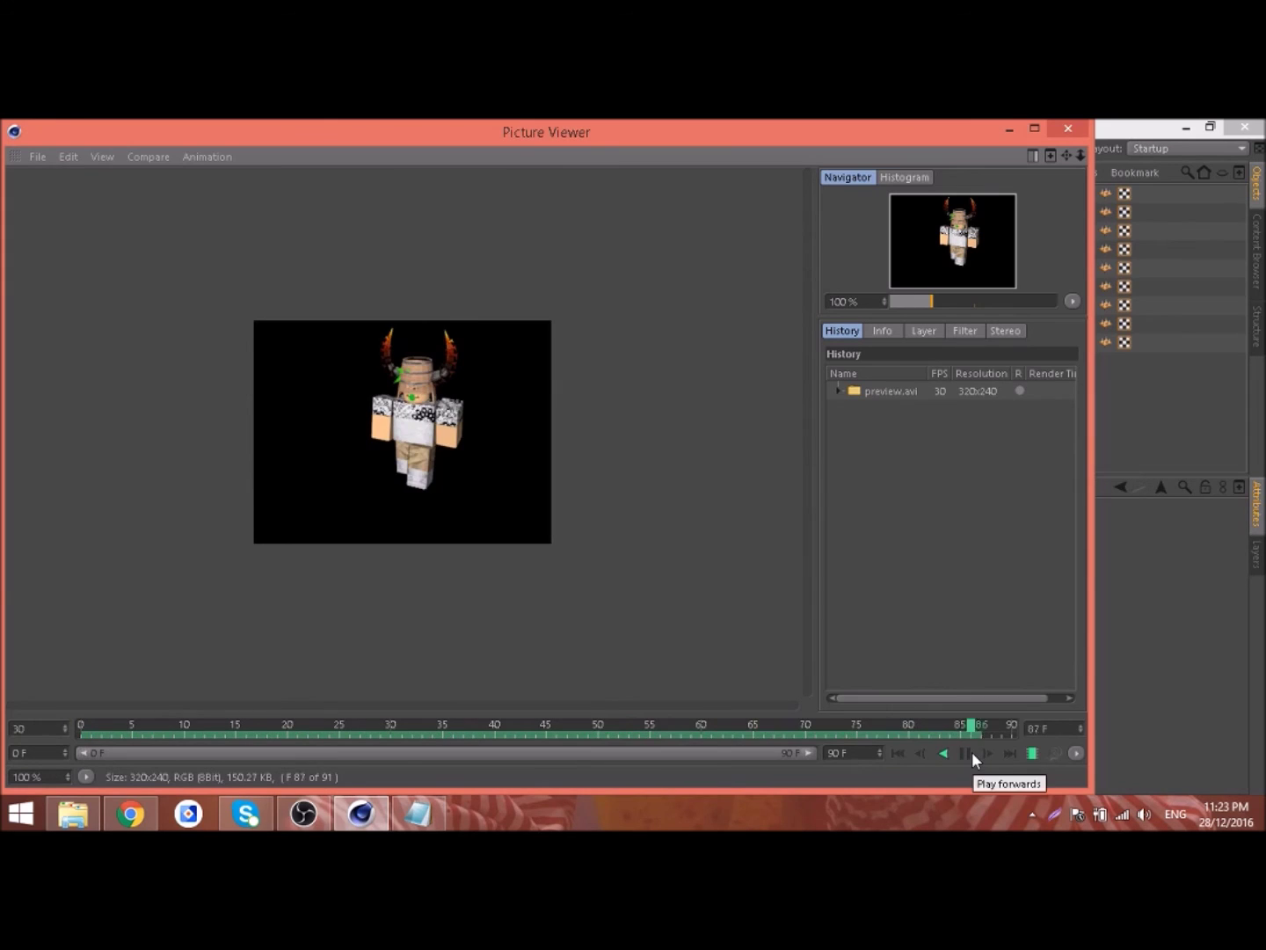
left_click(1069, 129)
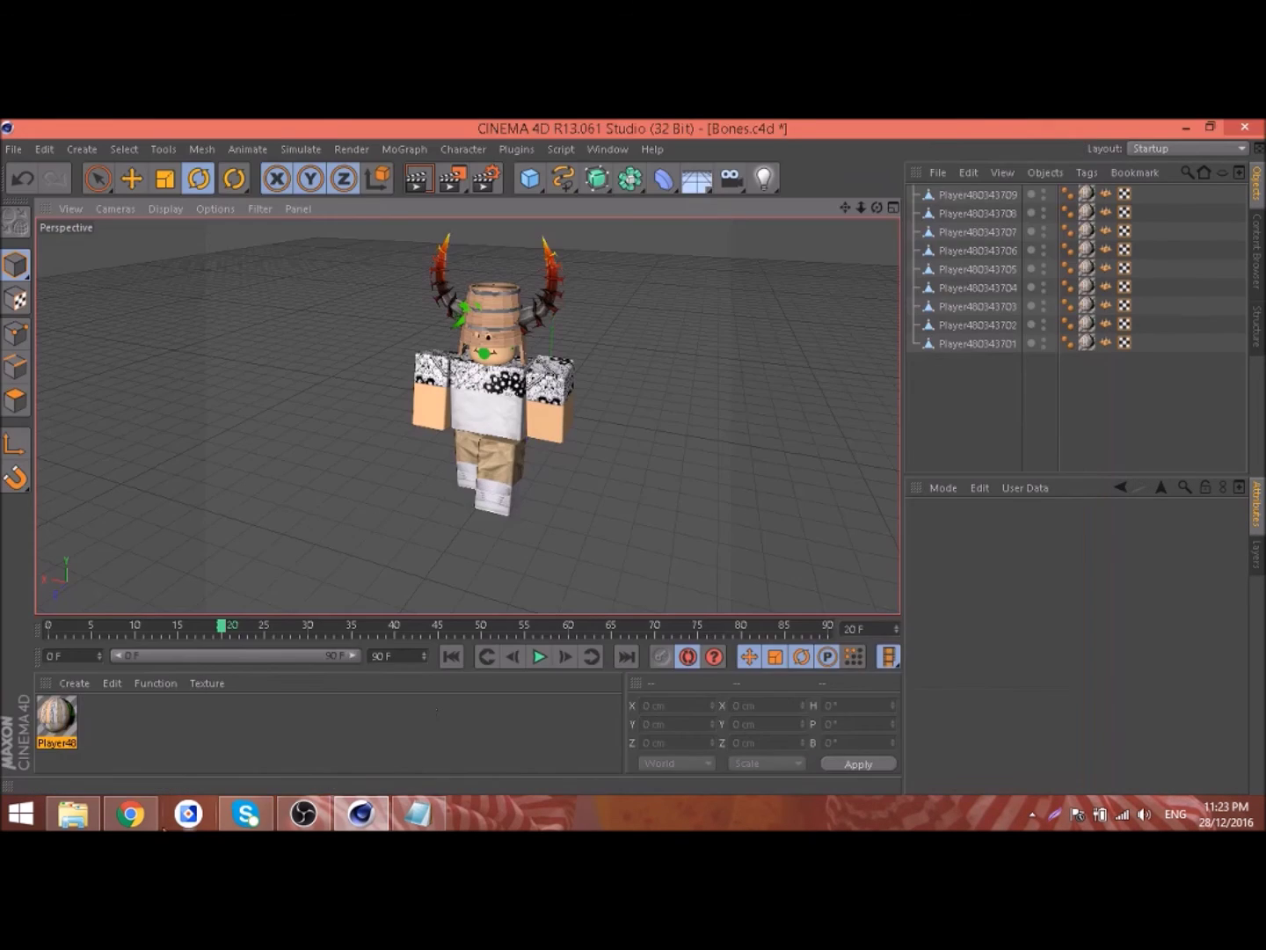
Add note step 2 about YouTube movie-making tutorials and step 3 'BYE YOUTUBE'
left_click(417, 814)
key("Return")
type("2. you can also go on youtube and search on tutorials on how")
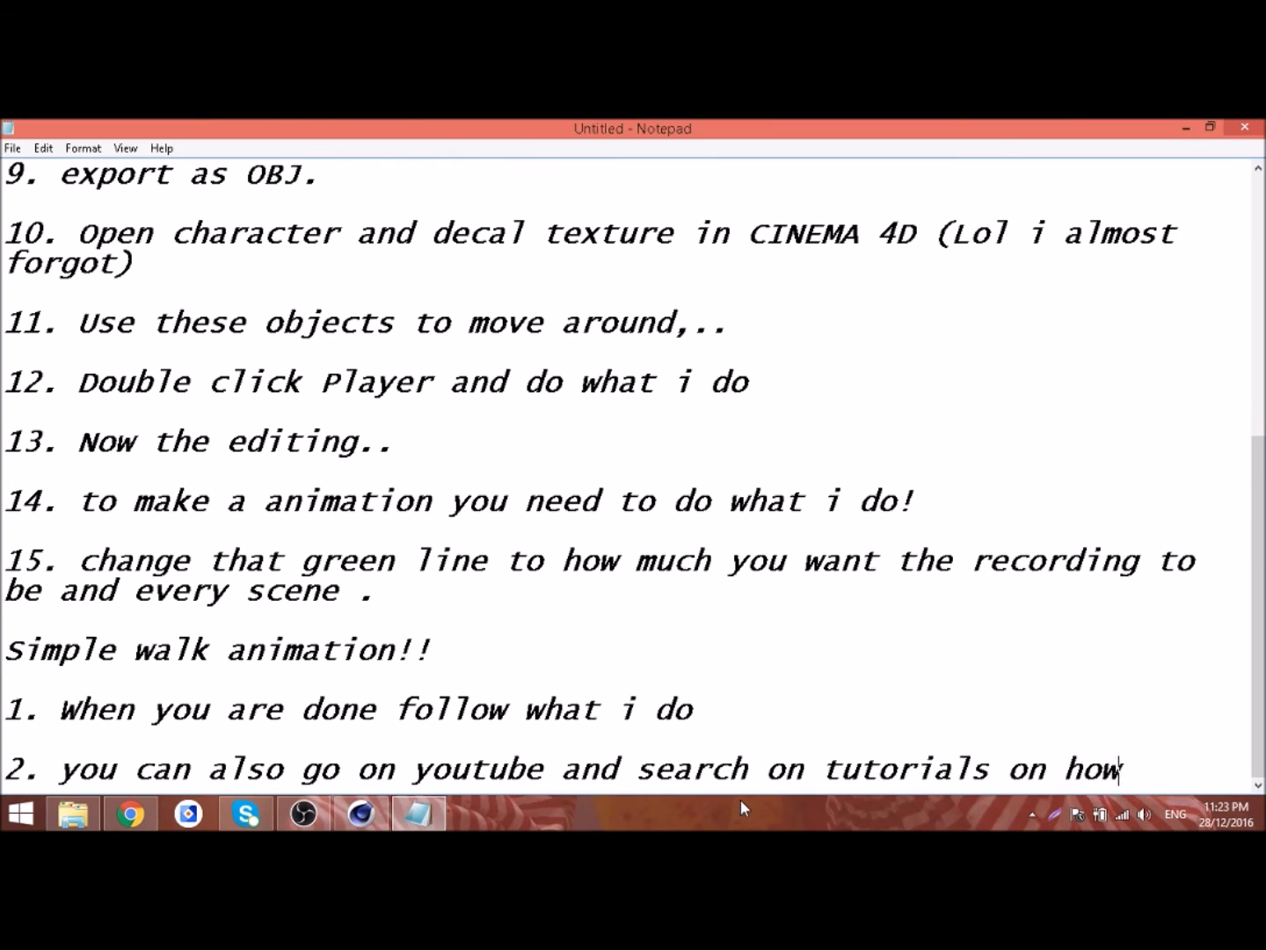
type(" you can make a movie by rotating the screen!")
key("Return")
key("Return")
type("3. BYE YOUTUBE")
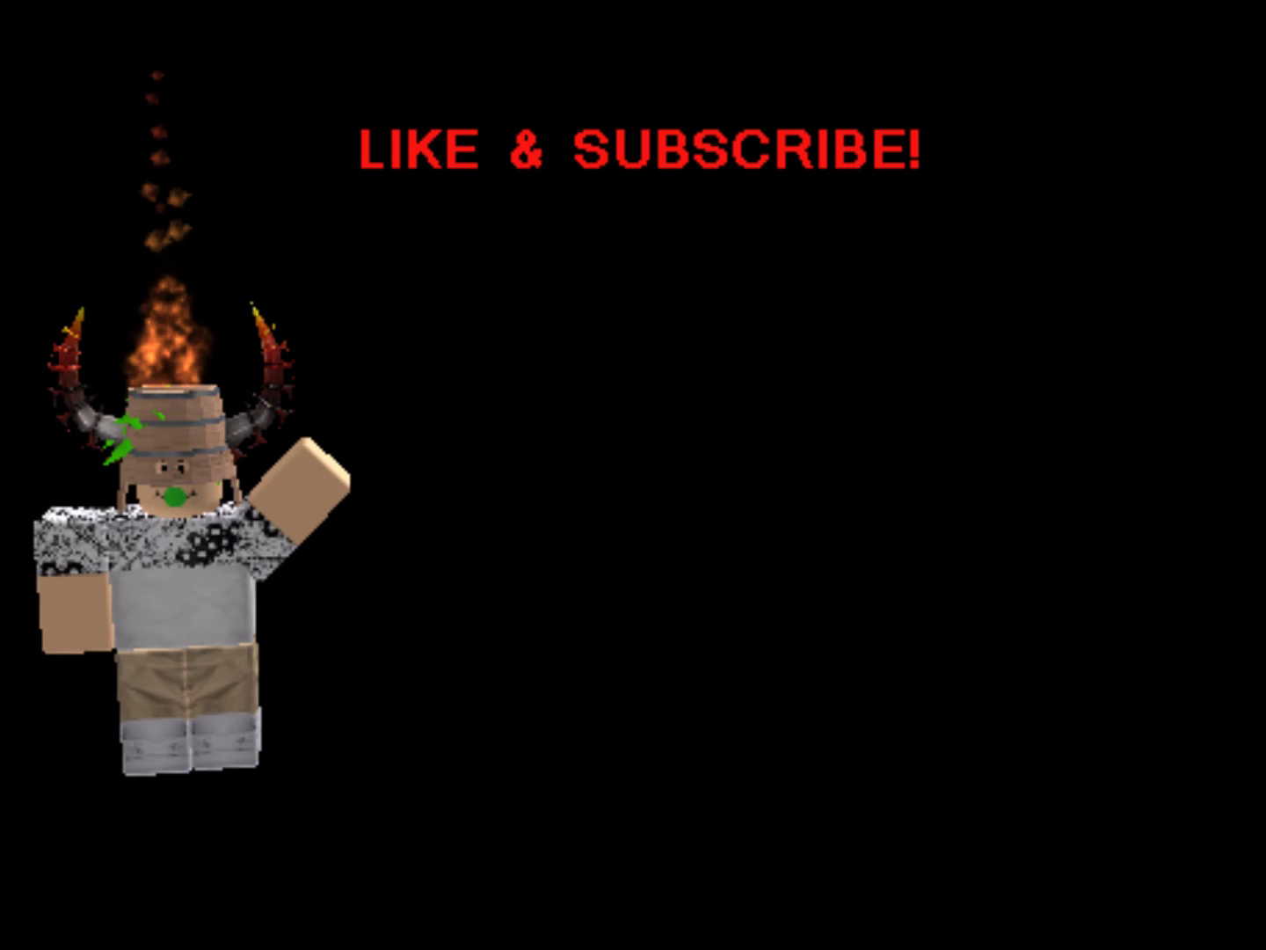